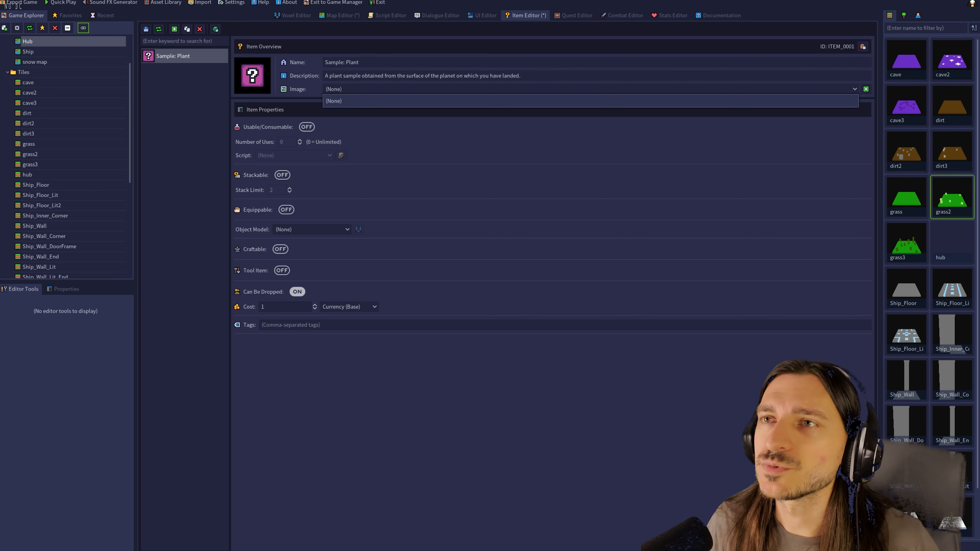
- Create a new 16x16 image named "Plant Sample" for the Sample: Plant item
click(866, 89)
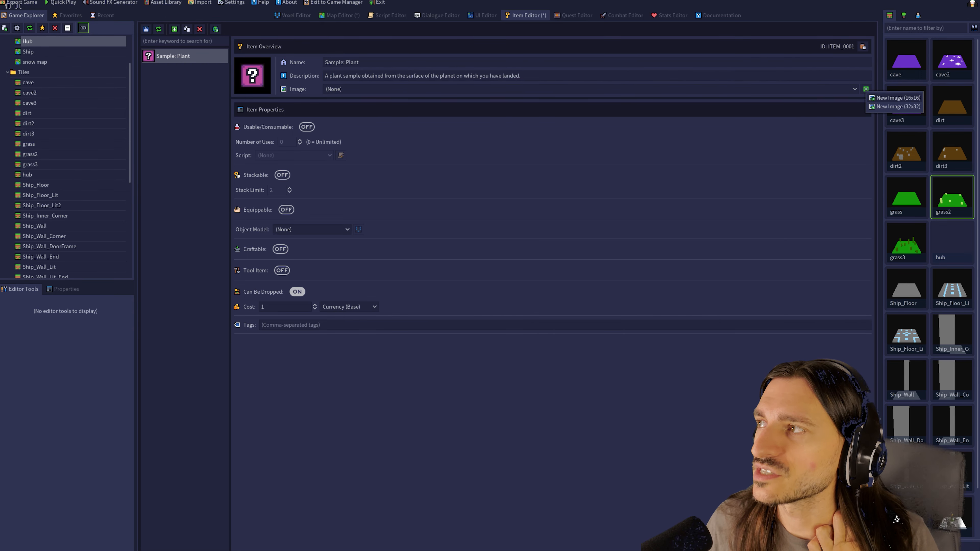
click(895, 98)
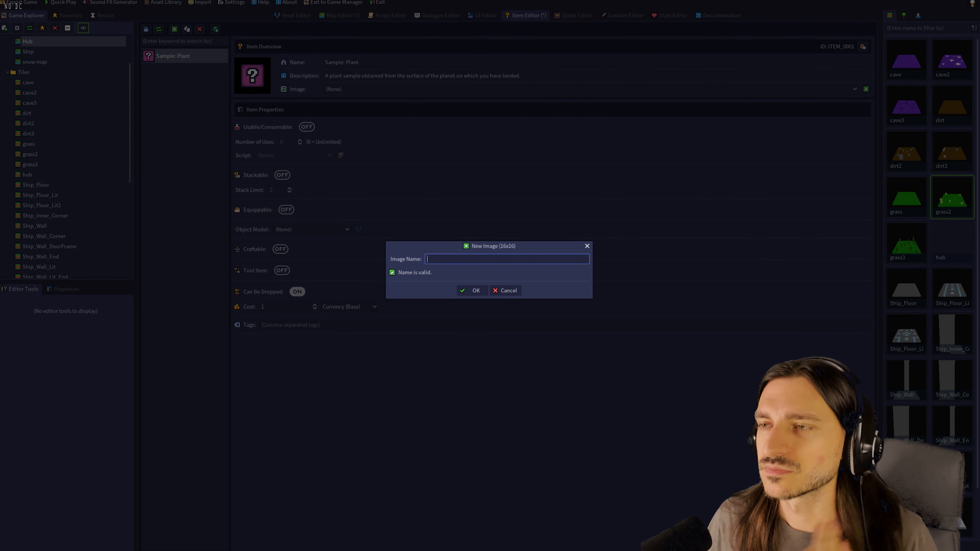
text(Plant Sample)
key(Return)
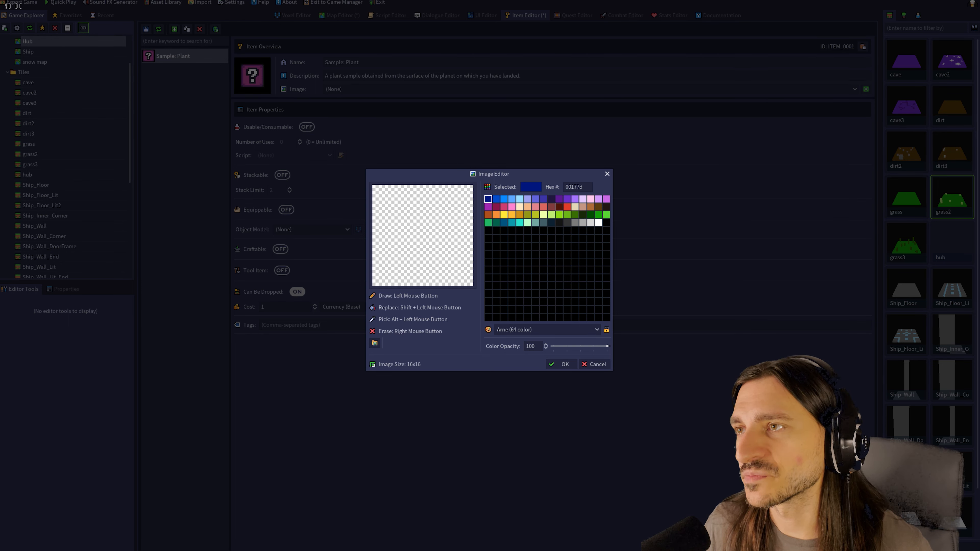
- Paint a one-pixel border around the canvas in 871646 and replace its color with dark purple 211640
click(496, 207)
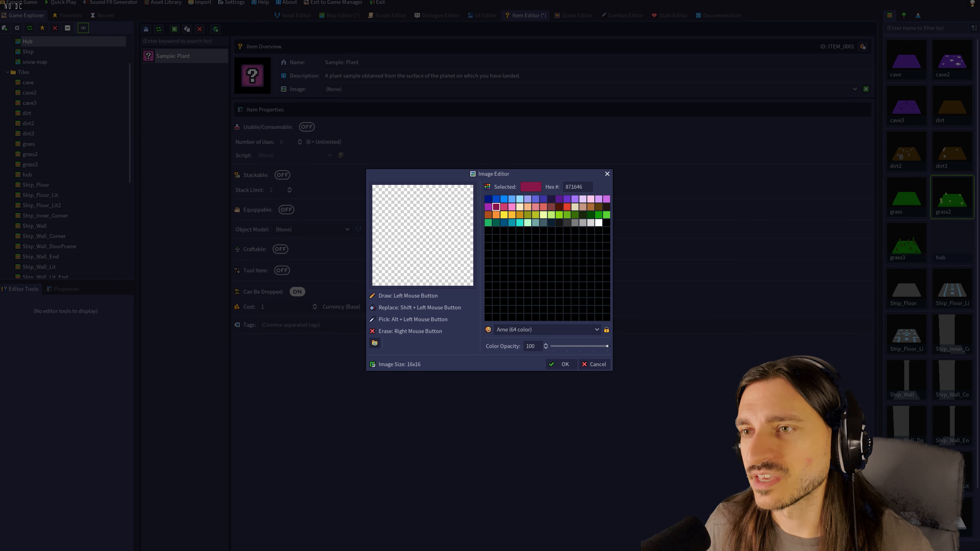
drag(375, 283, 473, 283)
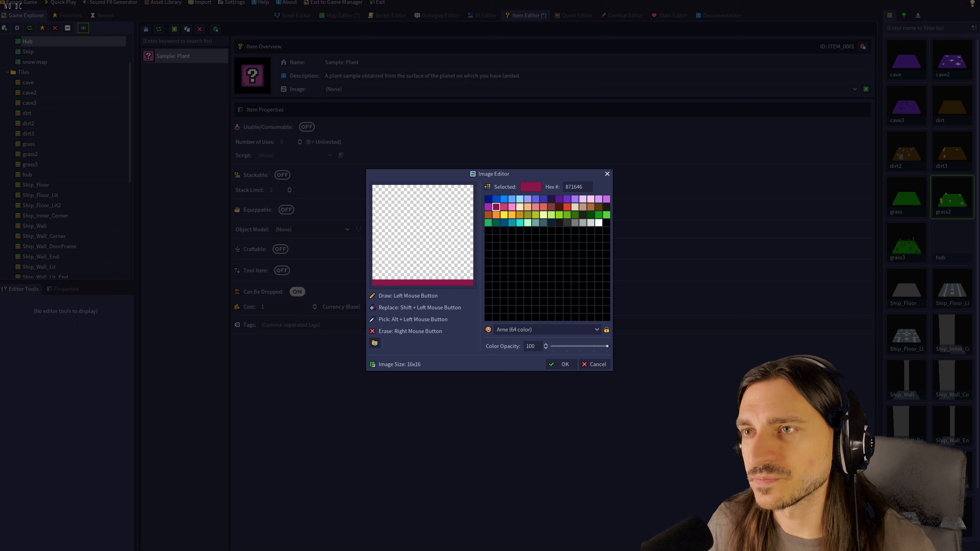
drag(374, 187, 471, 187)
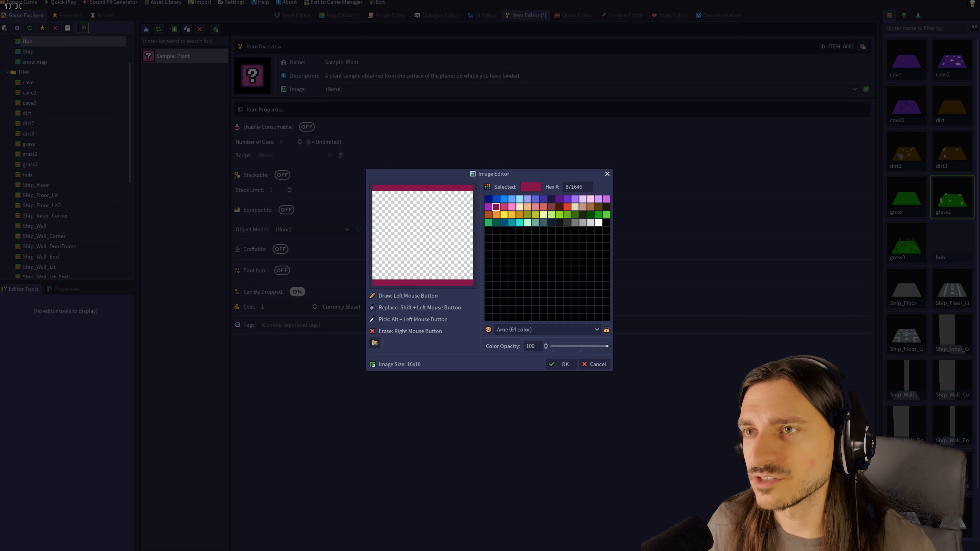
drag(375, 191, 375, 280)
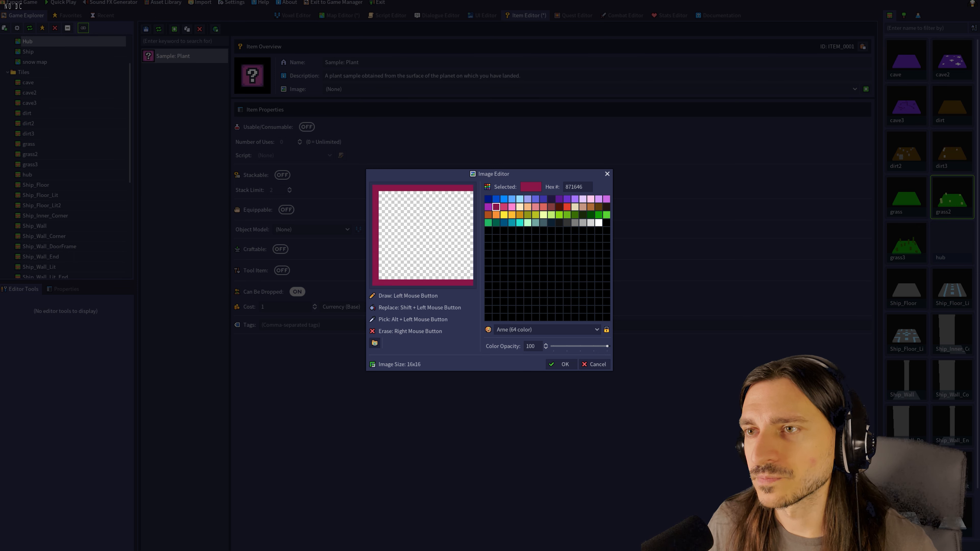
drag(470, 190, 470, 280)
click(550, 199)
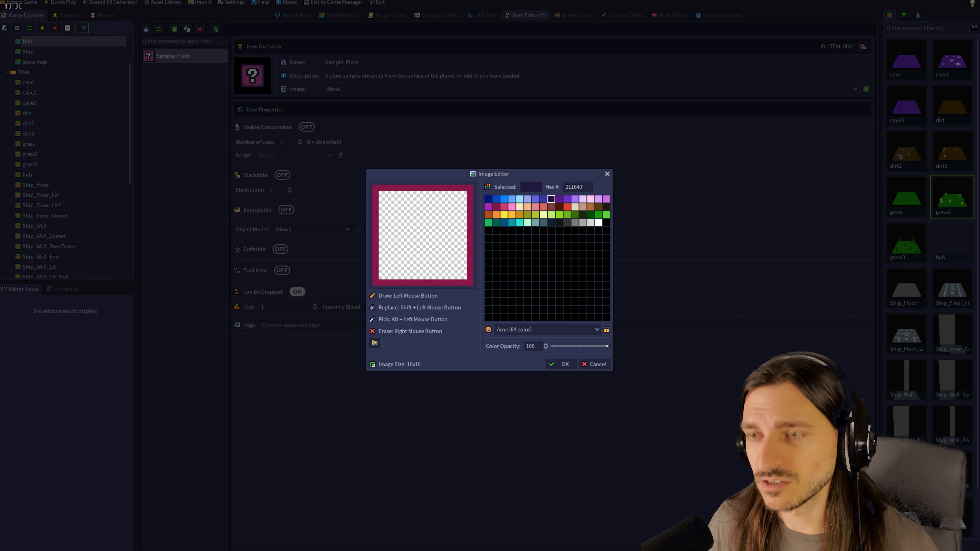
shift+click(470, 204)
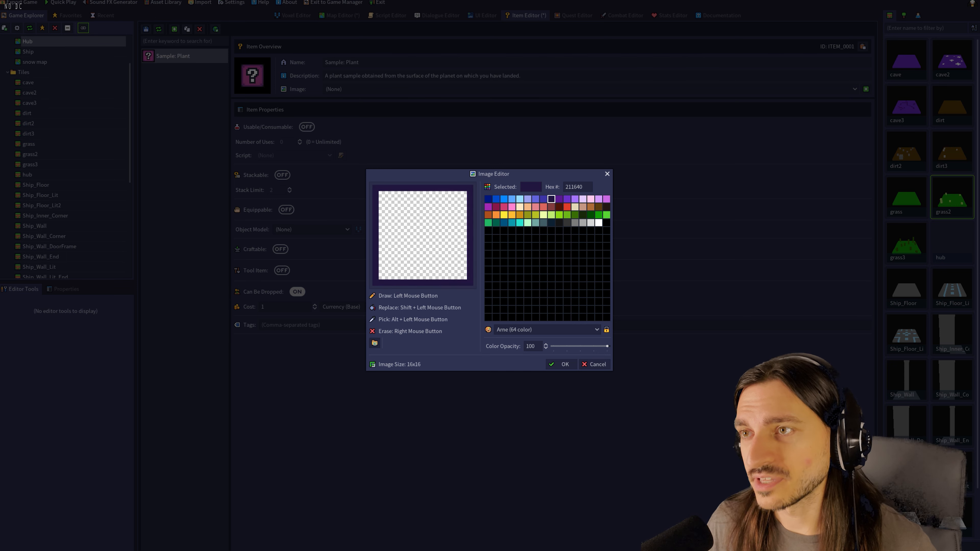
- Paint a flower with a green 8cd612 stem, a yellow center and pink cf3c71 petals inside the border
click(560, 214)
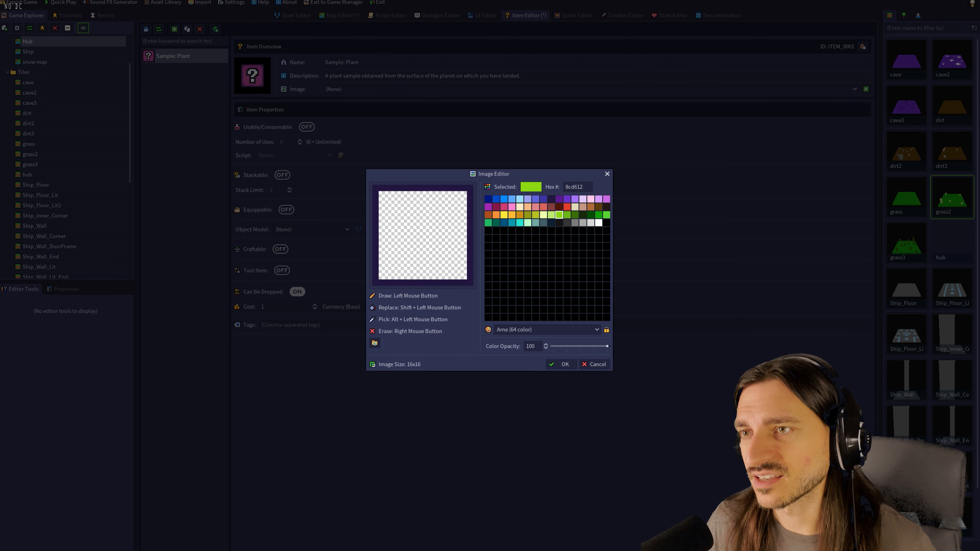
drag(423, 276, 421, 237)
click(504, 214)
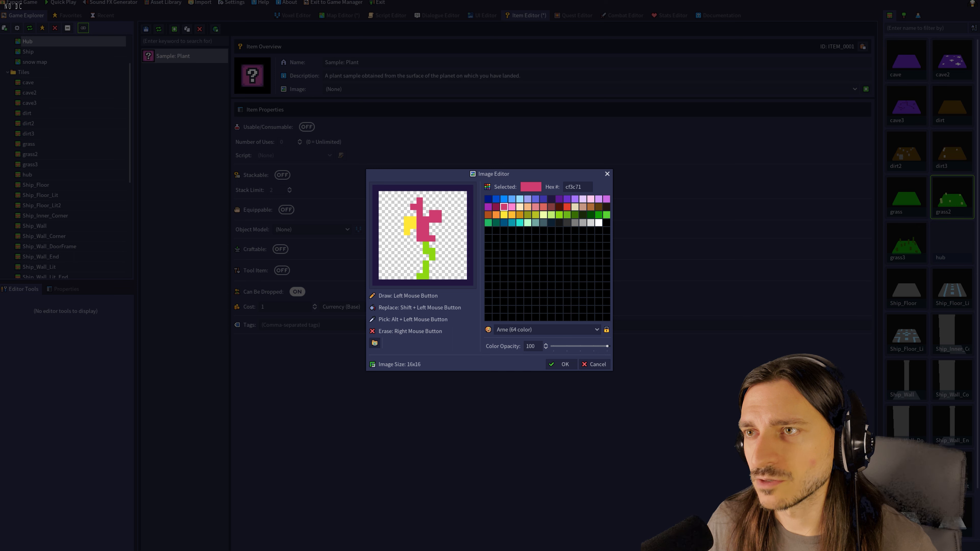
mouse_move(413, 214)
mouse_down()
mouse_move(394, 208)
mouse_move(389, 226)
mouse_up()
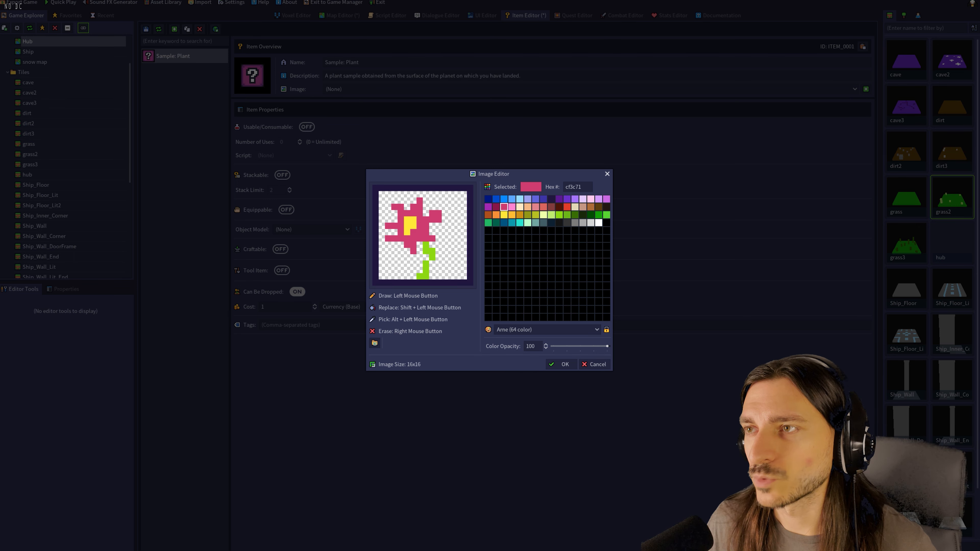
- Paint light green leaves around the stem's base and fill the transparent background with blue 6264dc
click(551, 215)
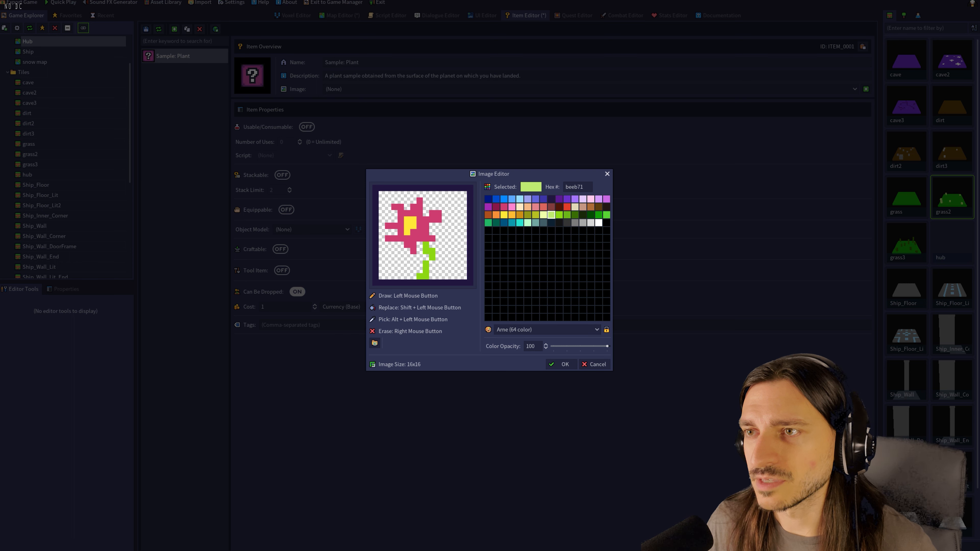
mouse_move(432, 277)
mouse_down()
mouse_move(438, 270)
mouse_move(400, 271)
mouse_move(451, 264)
mouse_up()
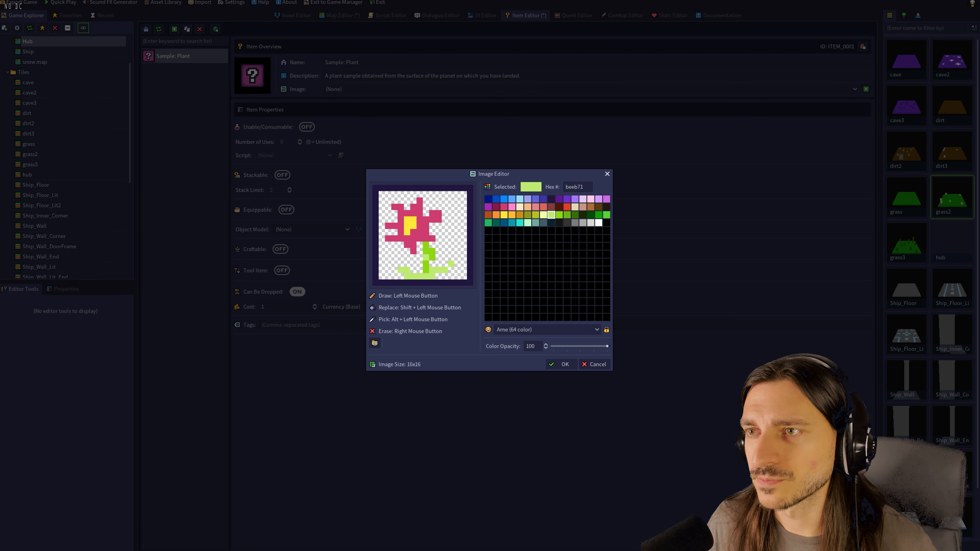
click(451, 270)
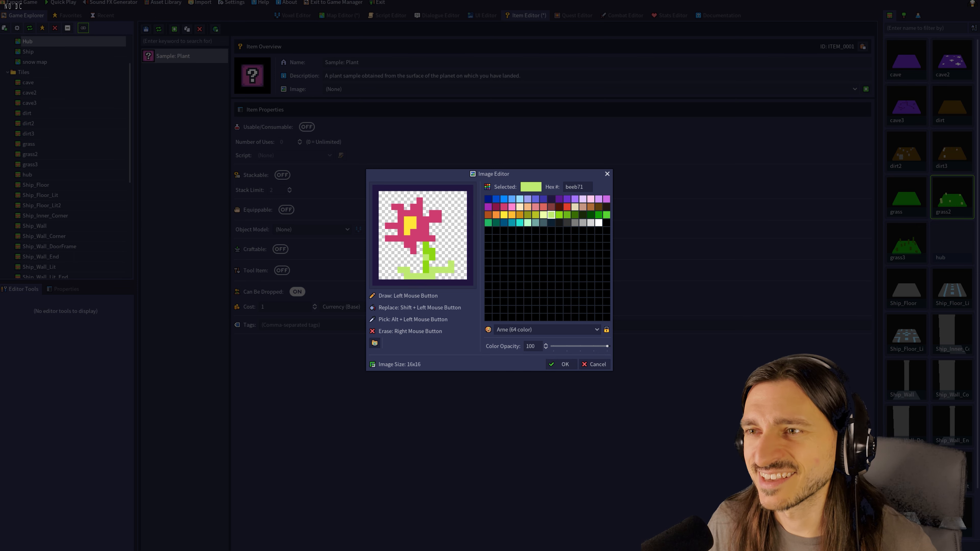
click(535, 198)
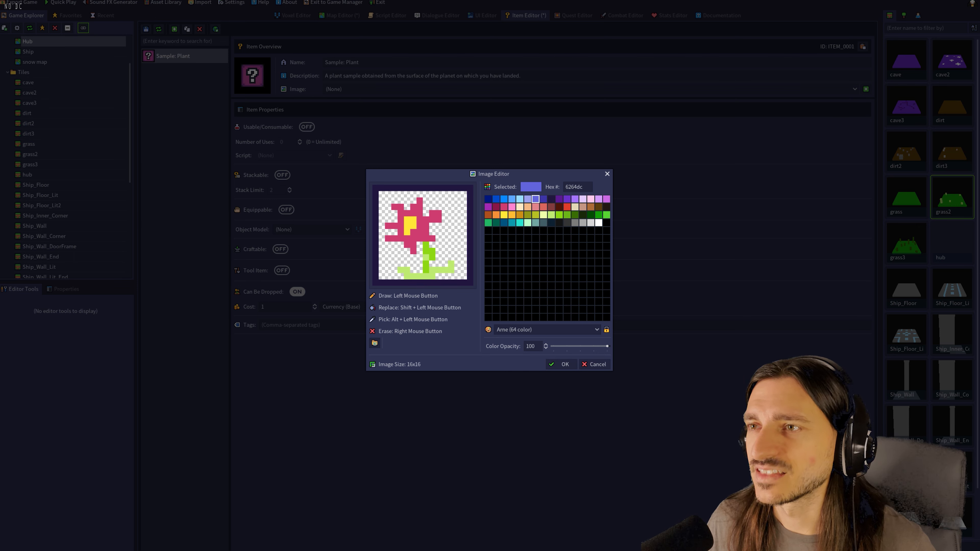
shift+click(460, 197)
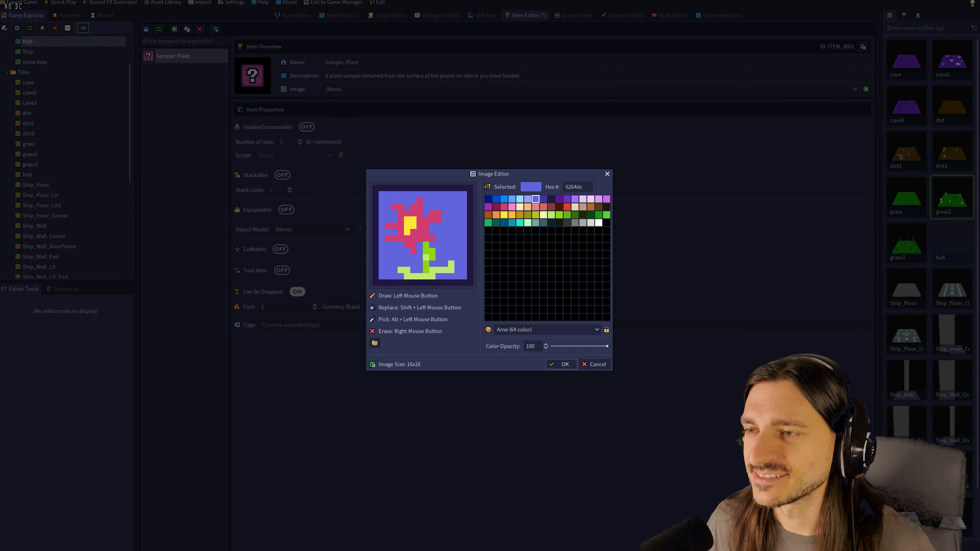
- Preview the Commodore 64 palette, switch to AAP-64, and accept the finished plant image
click(548, 330)
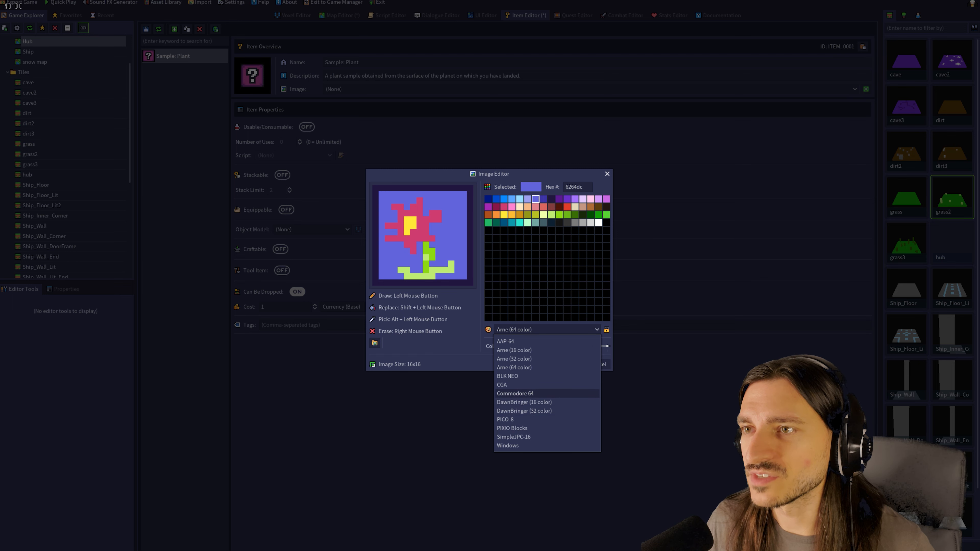
click(515, 394)
click(545, 330)
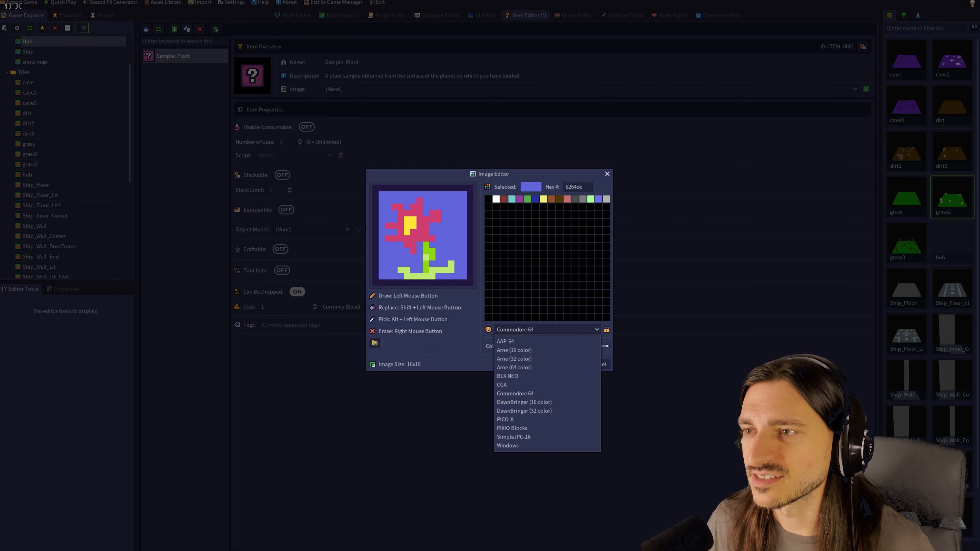
click(513, 341)
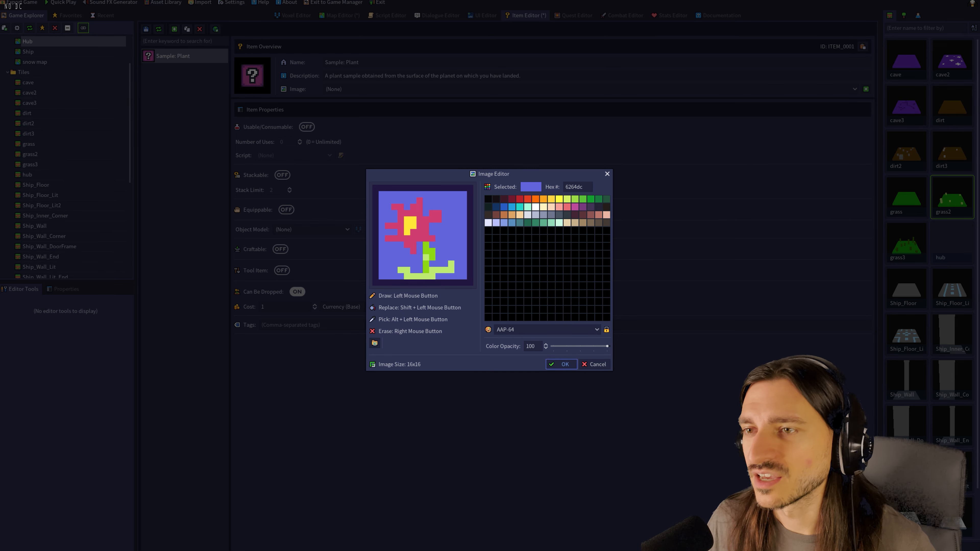
click(562, 364)
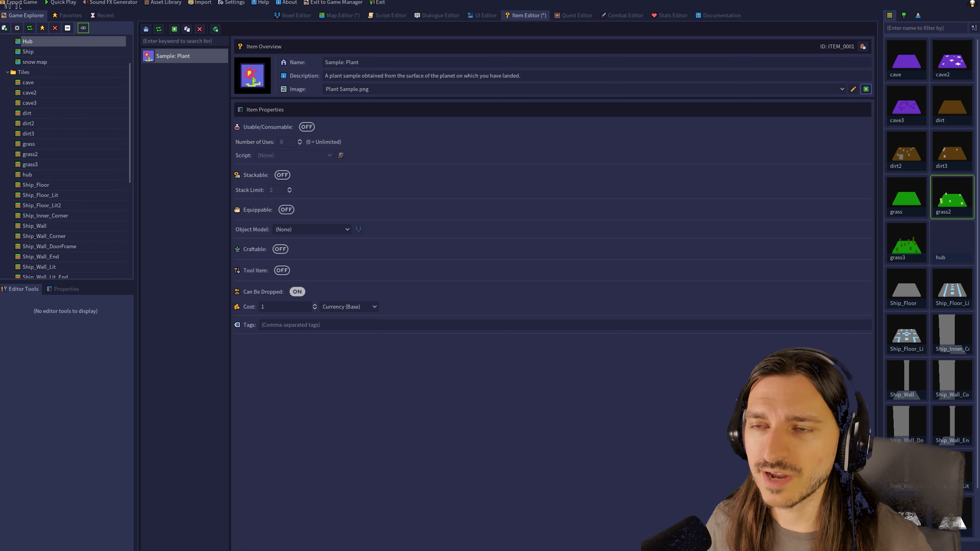
- Configure the plant item as non-droppable with cost 0 and the tag "sample", and save it
click(297, 292)
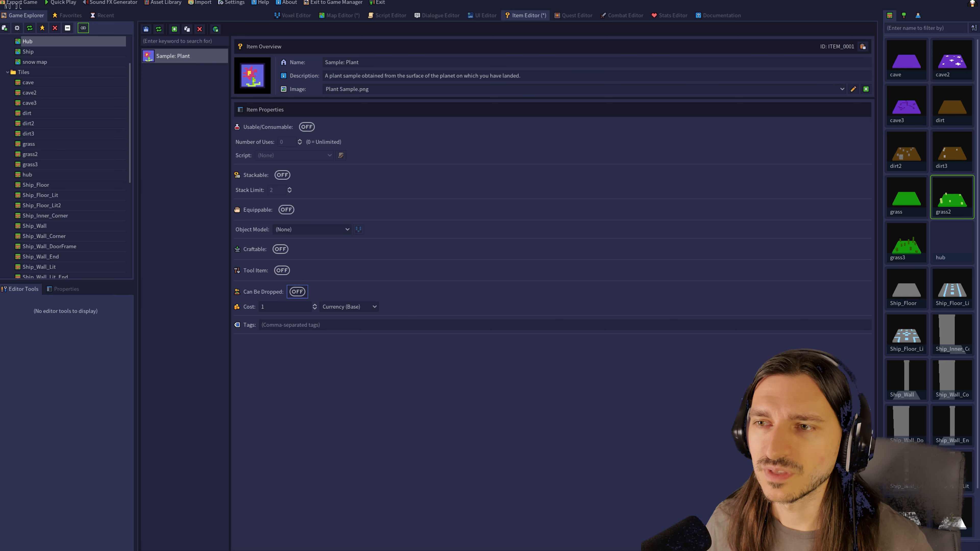
click(315, 309)
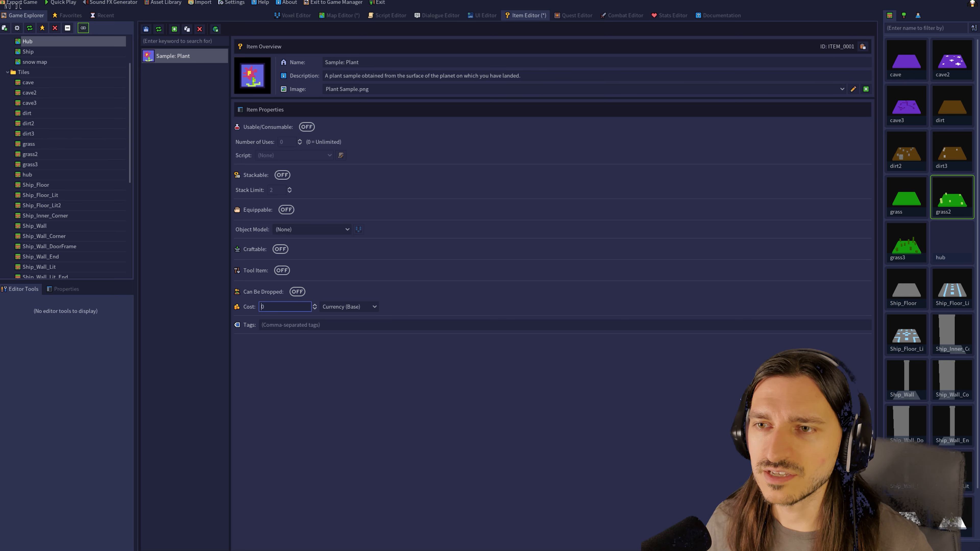
click(290, 325)
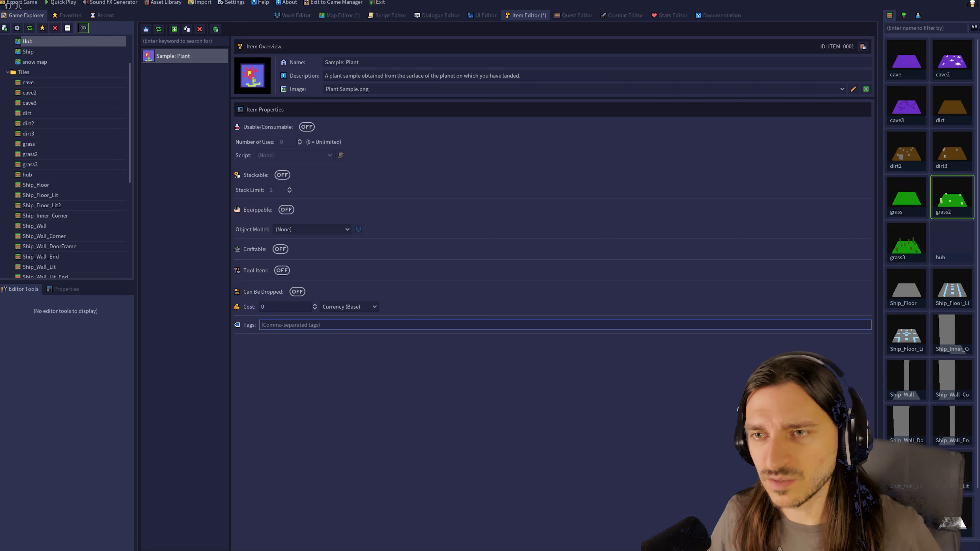
text(sample)
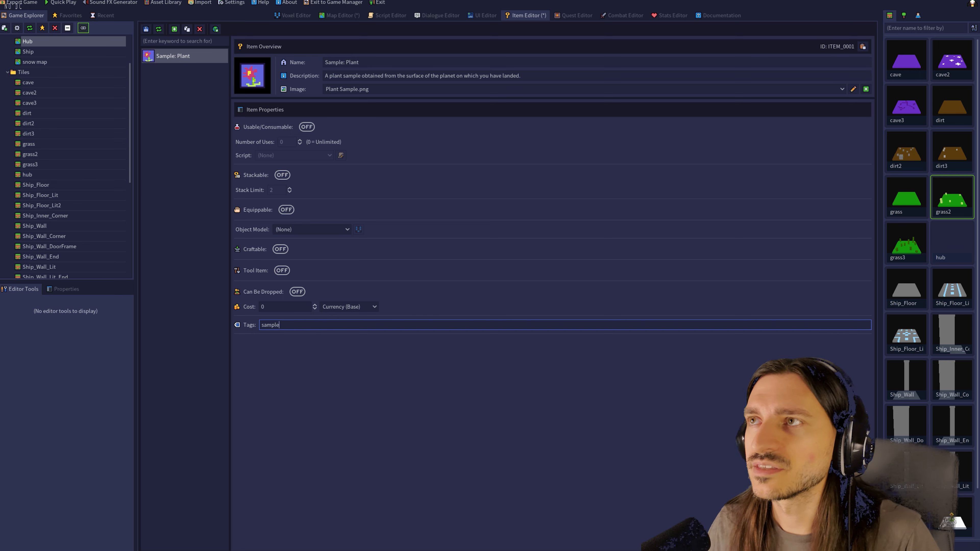
key(ctrl+s)
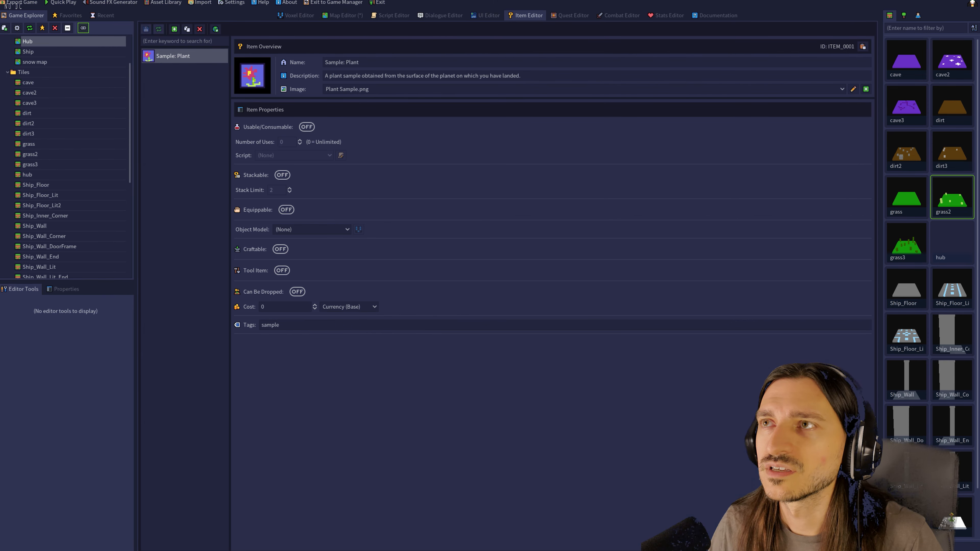
- Open the Ship_Wall_Lit_End tile in the Voxel Editor and look through the project's tile, object and character models
click(485, 16)
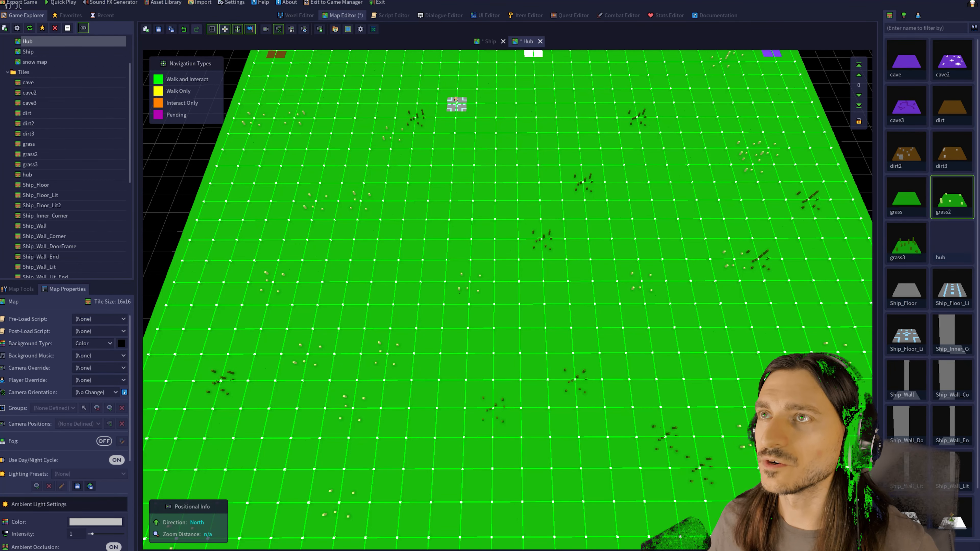
double_click(45, 276)
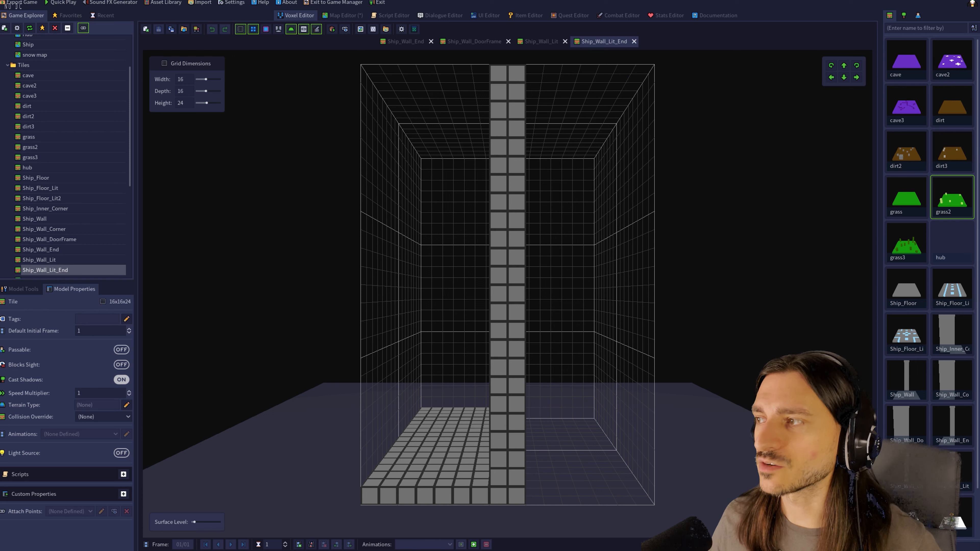
scroll(930, 271, down, 2)
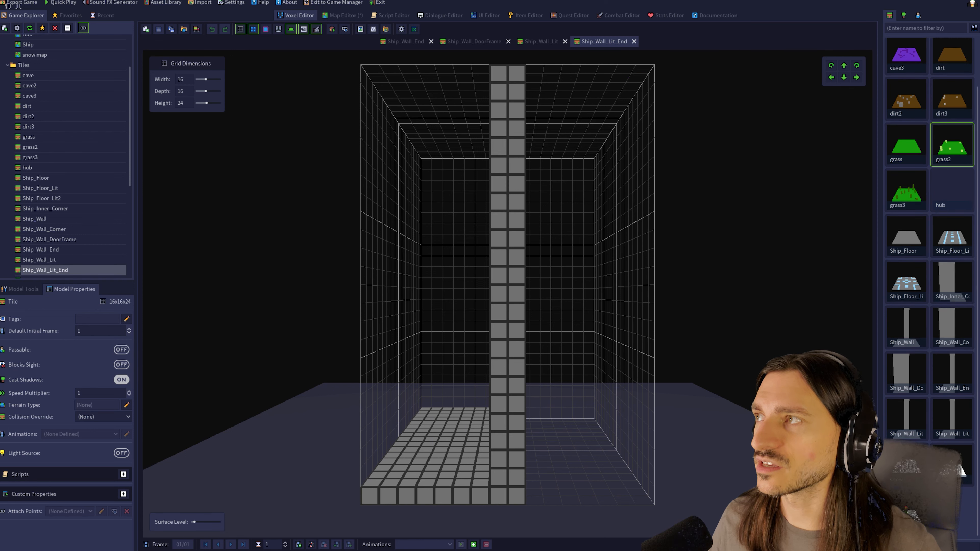
click(904, 16)
click(918, 15)
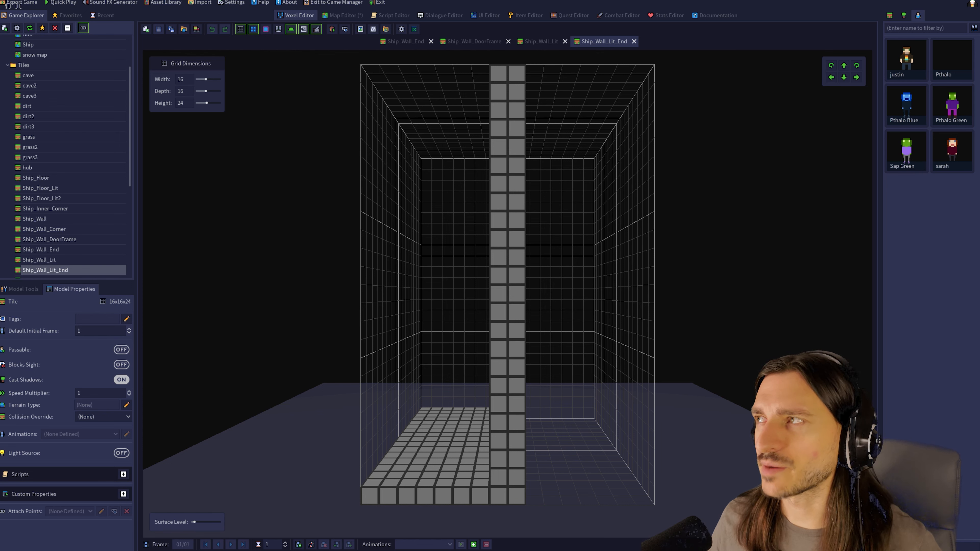
click(903, 16)
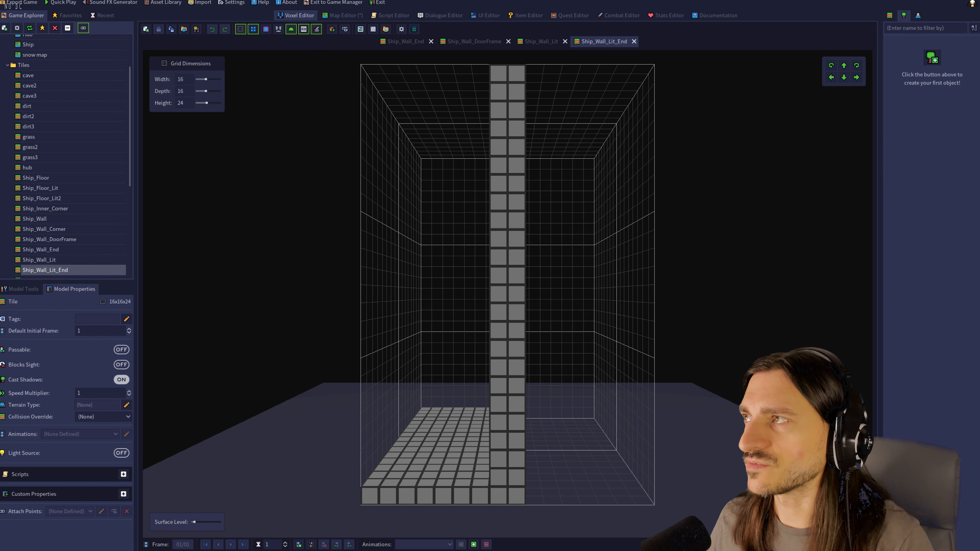
click(889, 16)
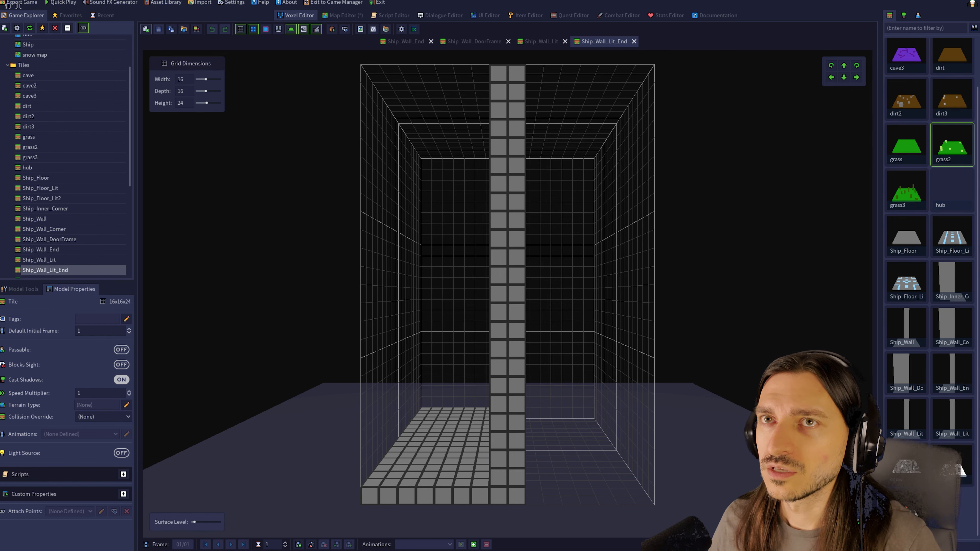
- Create a new object resource named "Item" with a 16 x 16 x 24 grid
click(146, 29)
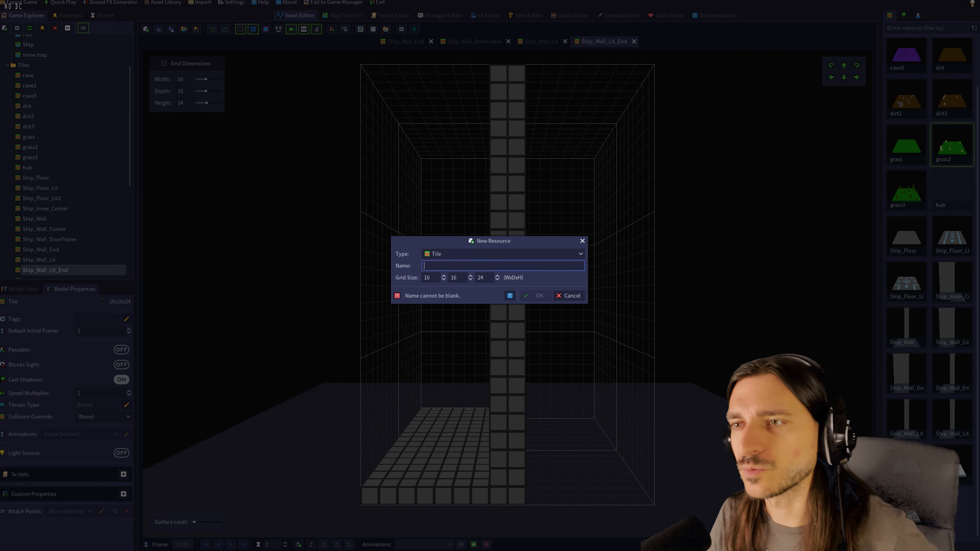
click(503, 254)
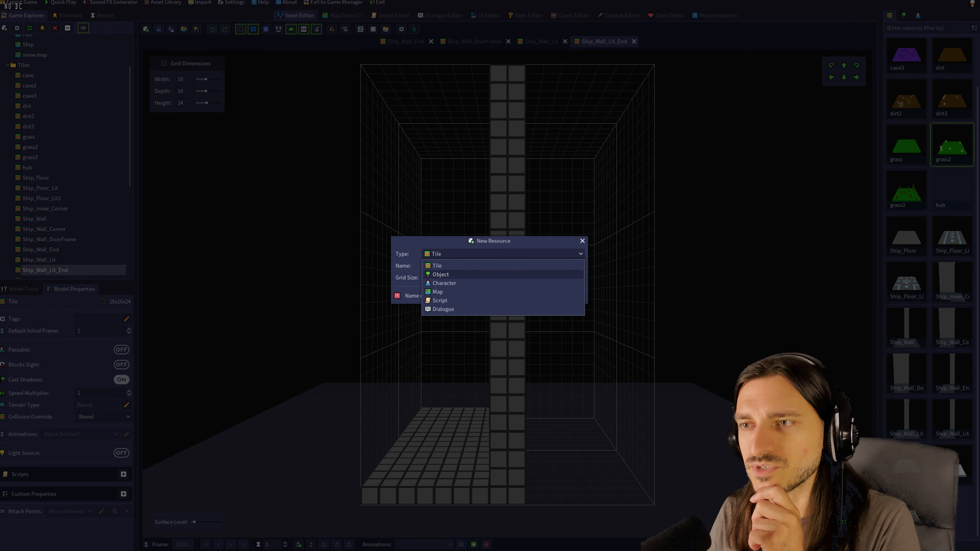
click(440, 274)
click(502, 266)
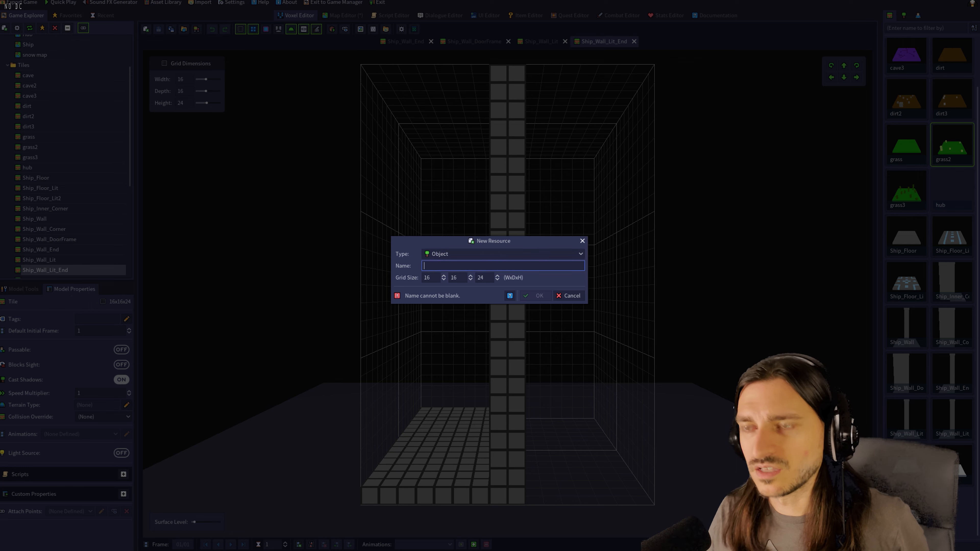
text(Item)
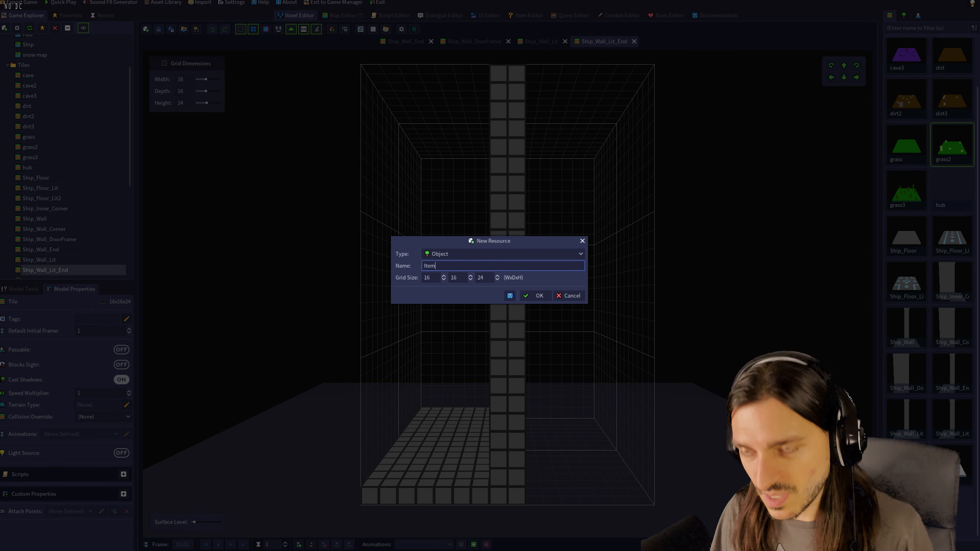
click(536, 295)
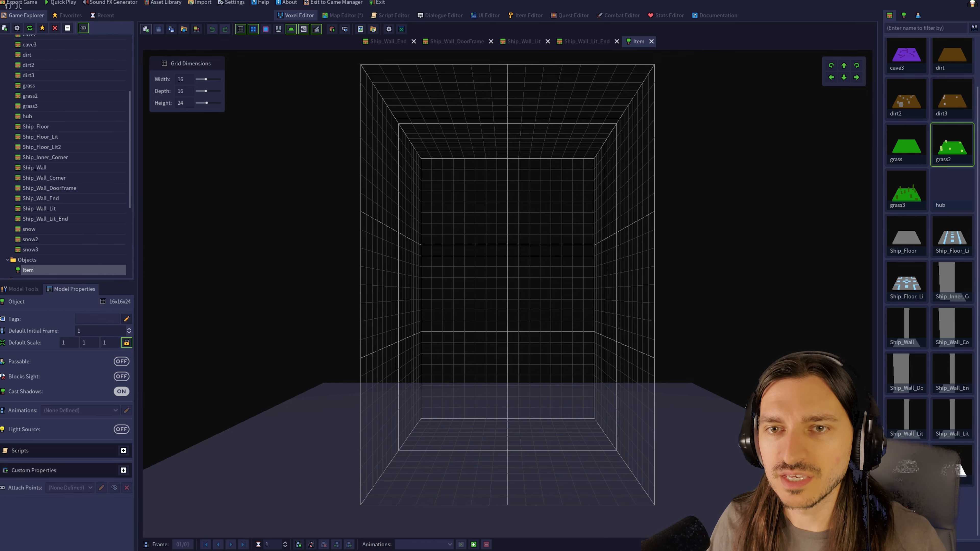
- Stack a single-voxel-wide blue column 8 voxels high from the middle of the grid floor
middle_drag(509, 371, 516, 433)
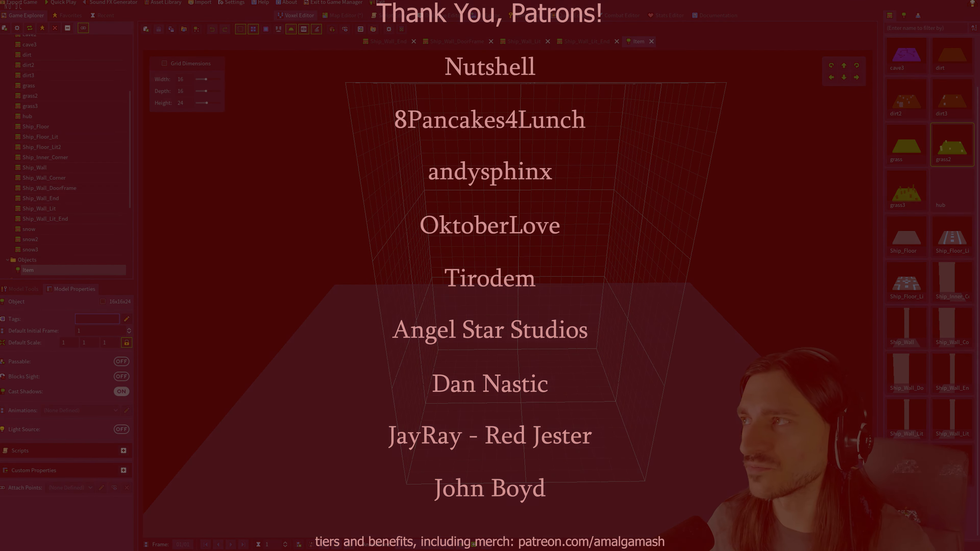
scroll(586, 455, up, 2)
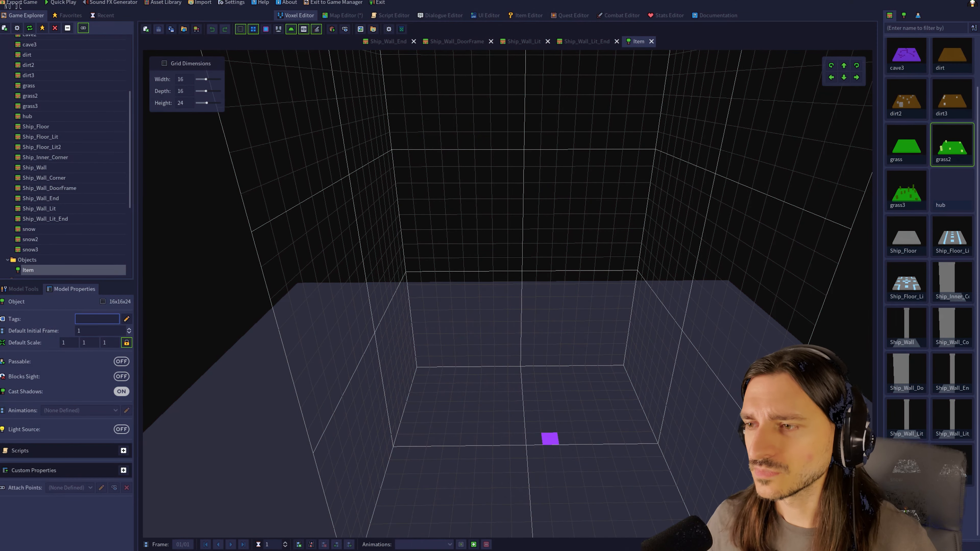
click(534, 436)
click(534, 425)
click(535, 426)
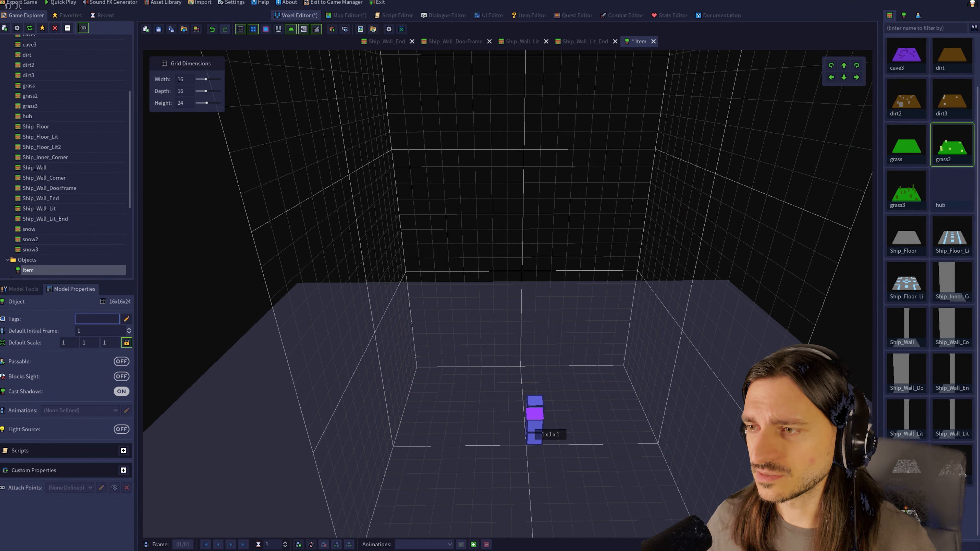
click(535, 413)
click(535, 400)
click(536, 372)
click(536, 358)
click(537, 344)
click(538, 329)
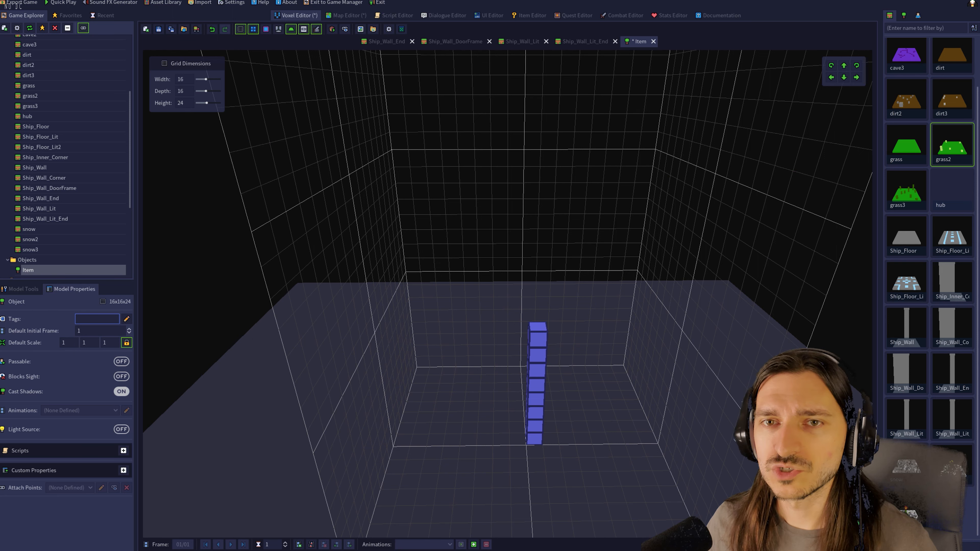
- Build a plus-shaped cross of five cream ffe9c5 voxels on the side of the column near its top
click(22, 289)
click(35, 431)
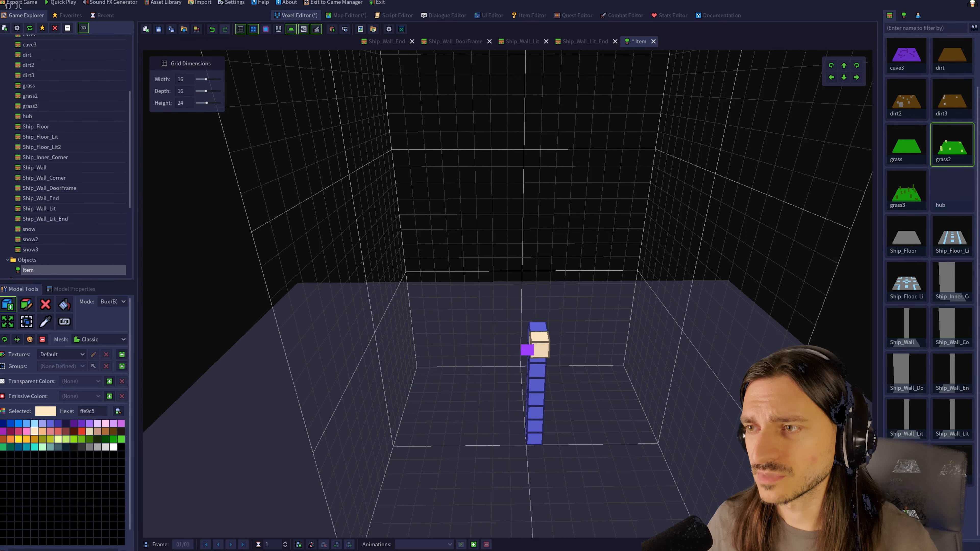
scroll(554, 370, up, 3)
middle_drag(580, 388, 656, 344)
click(552, 372)
click(559, 355)
middle_drag(645, 389, 575, 345)
click(555, 375)
click(556, 373)
middle_drag(522, 435, 614, 478)
middle_drag(597, 418, 546, 468)
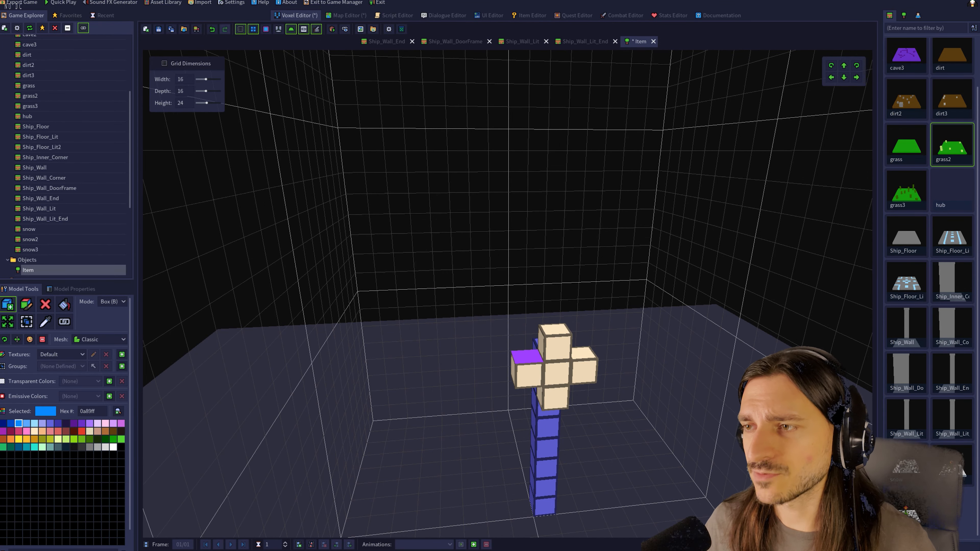
- Build an arm of blue 0a89ff voxels rising from the cross's side voxel and extending horizontally past the column
click(527, 357)
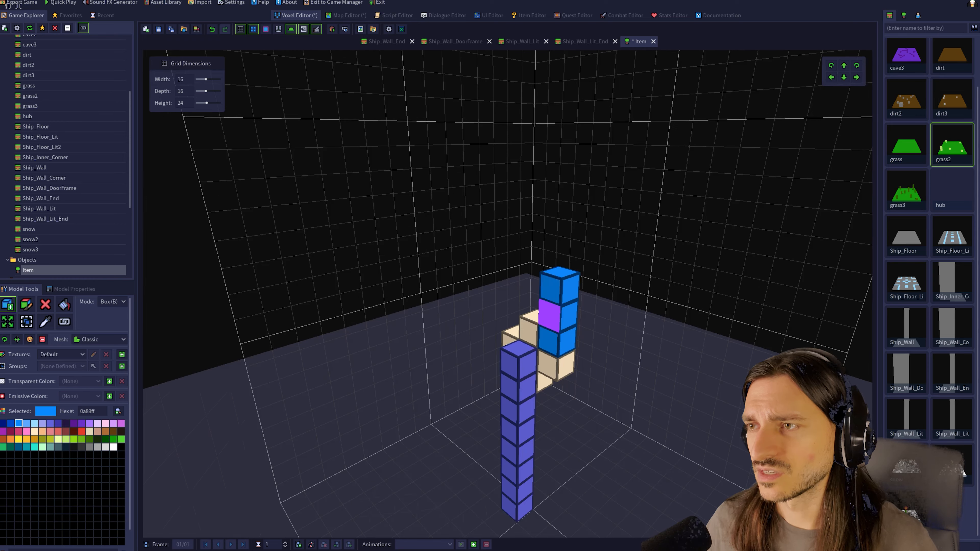
click(549, 296)
click(530, 302)
click(507, 309)
click(485, 316)
middle_drag(652, 341, 660, 320)
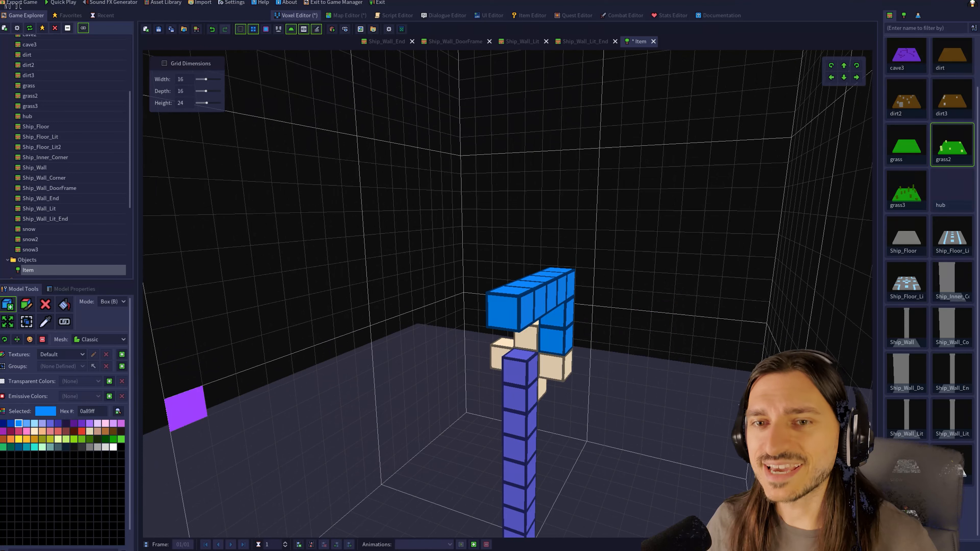
- Build a second five-voxel cross in cream ffe9c5 at the free end of the blue arm
click(34, 431)
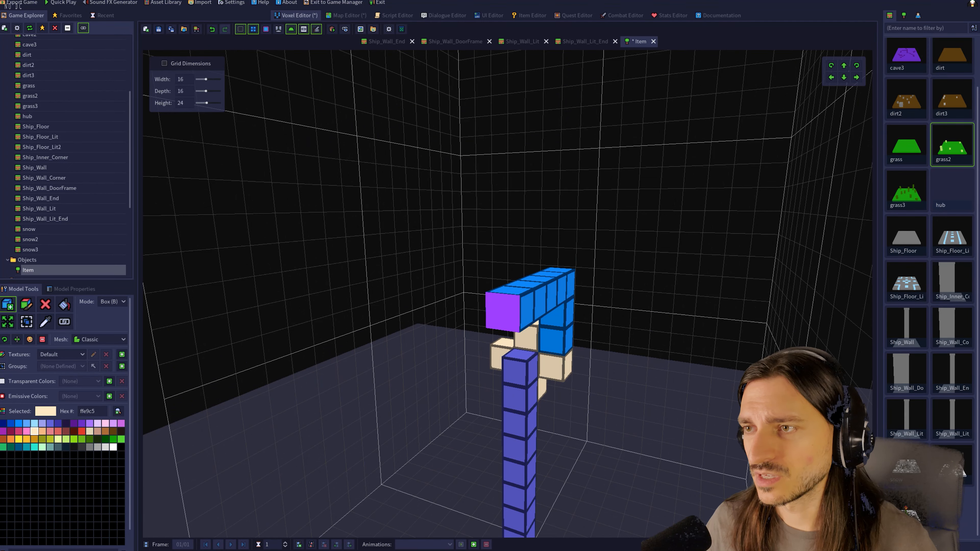
click(503, 314)
click(511, 318)
click(492, 298)
middle_drag(485, 319, 551, 313)
click(625, 305)
middle_drag(626, 344, 510, 311)
- Extend a horizontal row of light blue 5ba8ff voxels outward from the other end of the blue arm
click(26, 423)
click(507, 309)
click(496, 313)
click(474, 326)
click(459, 346)
click(457, 350)
click(436, 370)
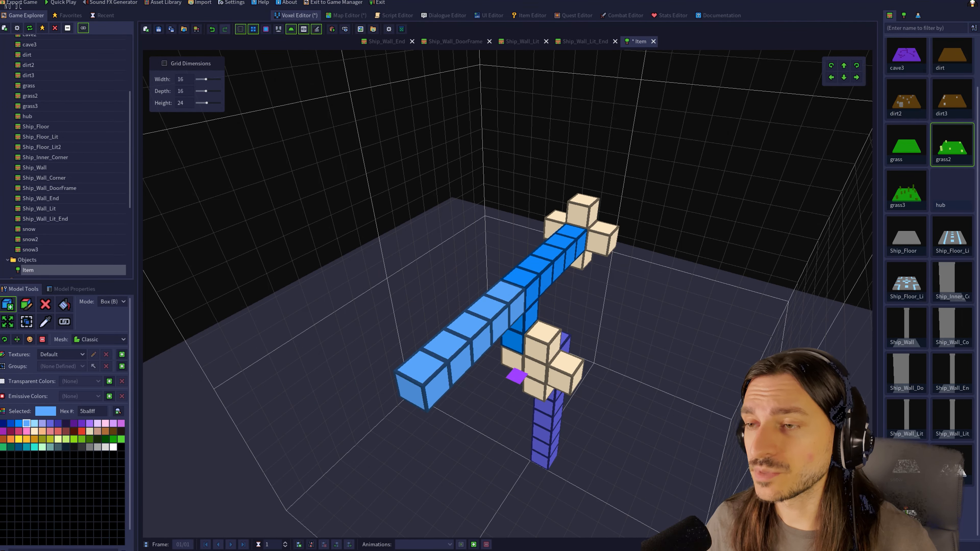
- Build a third five-voxel cross in cream ffe9c5 at the end of the light blue row
middle_drag(517, 376, 596, 325)
click(382, 323)
click(389, 335)
click(400, 344)
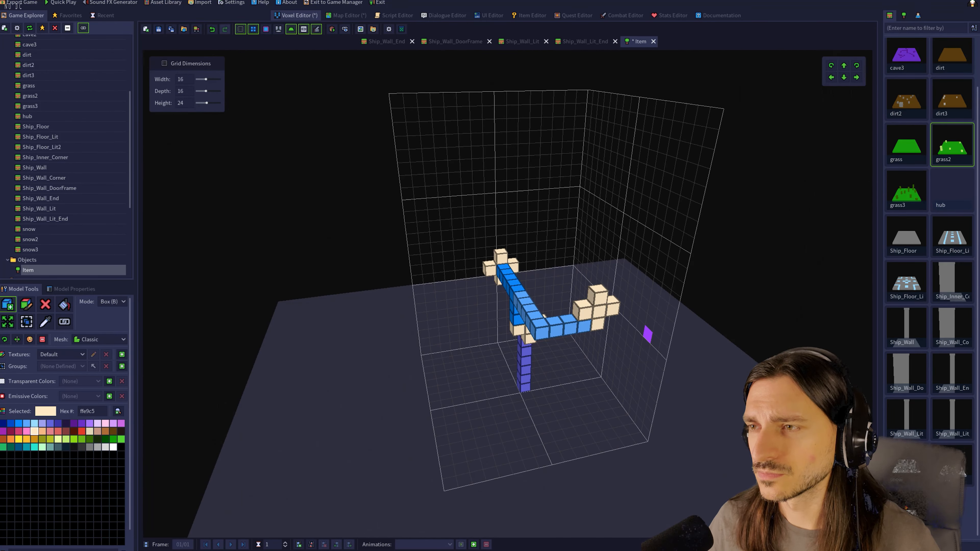
- Build a fourth five-voxel cream cross standing on the grid floor near a corner, away from the column
scroll(633, 344, down, 1)
middle_drag(630, 345, 638, 340)
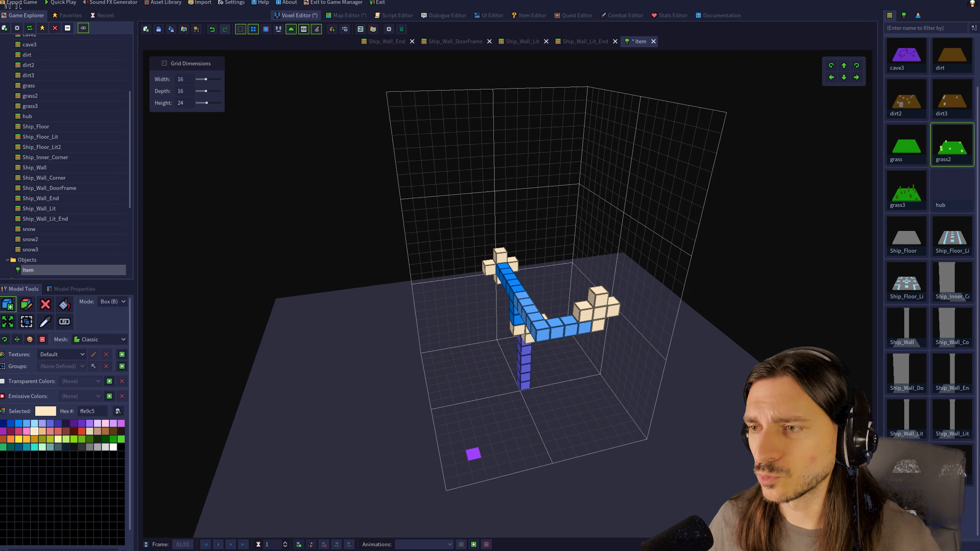
click(474, 454)
click(473, 444)
middle_drag(471, 444, 468, 420)
click(503, 439)
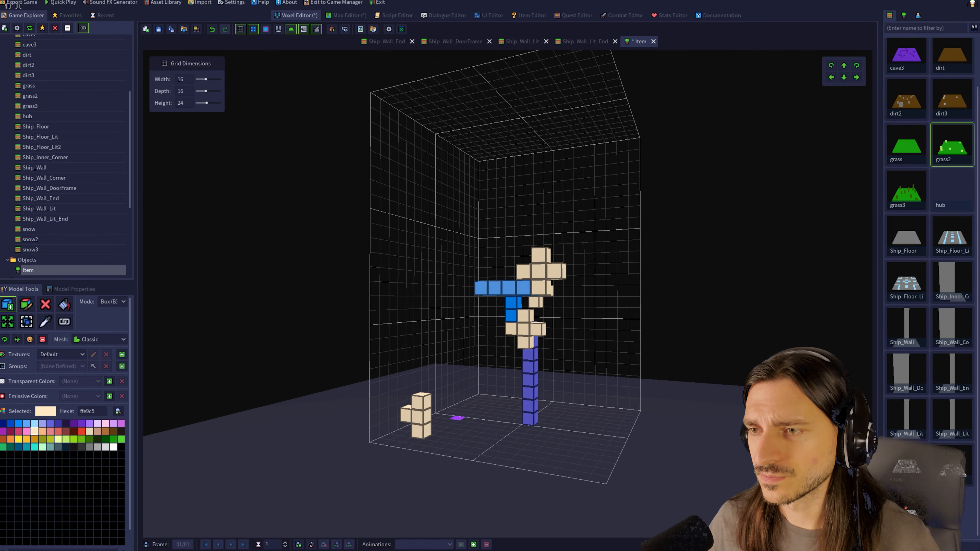
click(428, 416)
- Erase the column and both blue connecting arms so only the four cream crosses remain, and save the object
middle_drag(587, 368, 573, 390)
scroll(573, 390, up, 5)
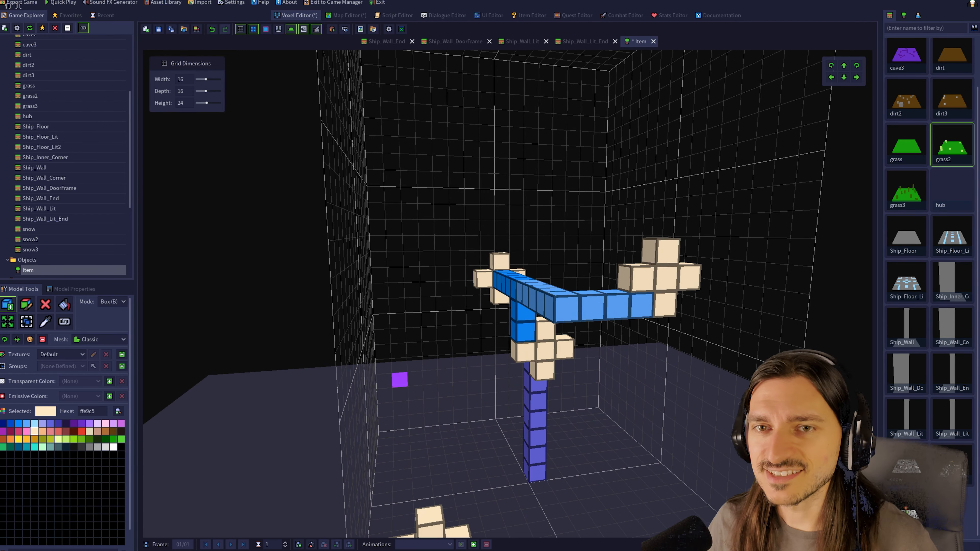
click(45, 305)
click(536, 473)
click(536, 453)
click(536, 436)
click(536, 418)
click(536, 401)
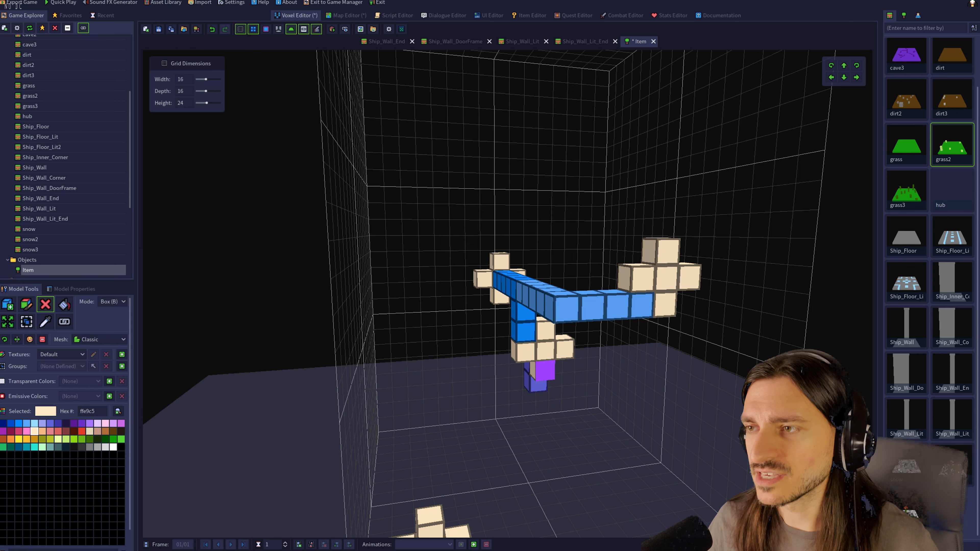
click(642, 305)
click(618, 306)
click(593, 307)
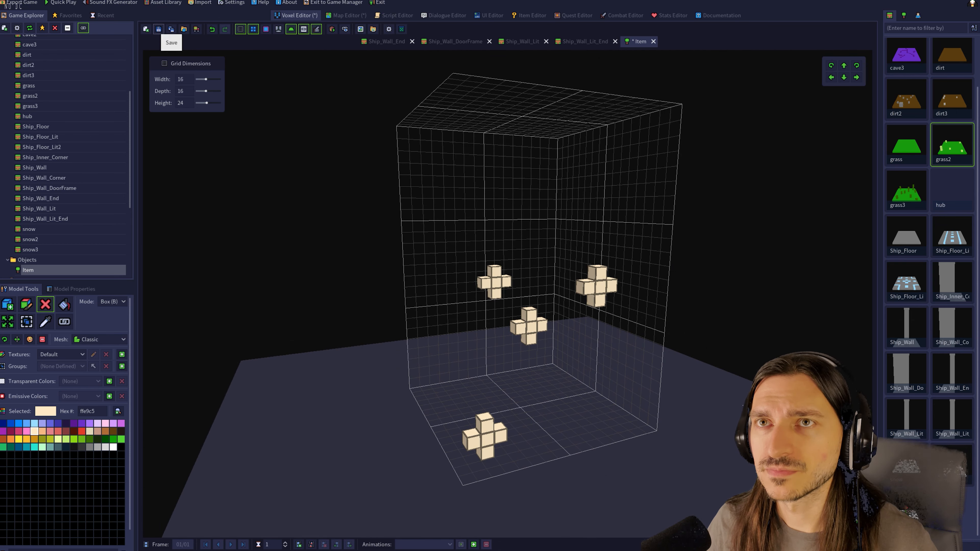
click(159, 29)
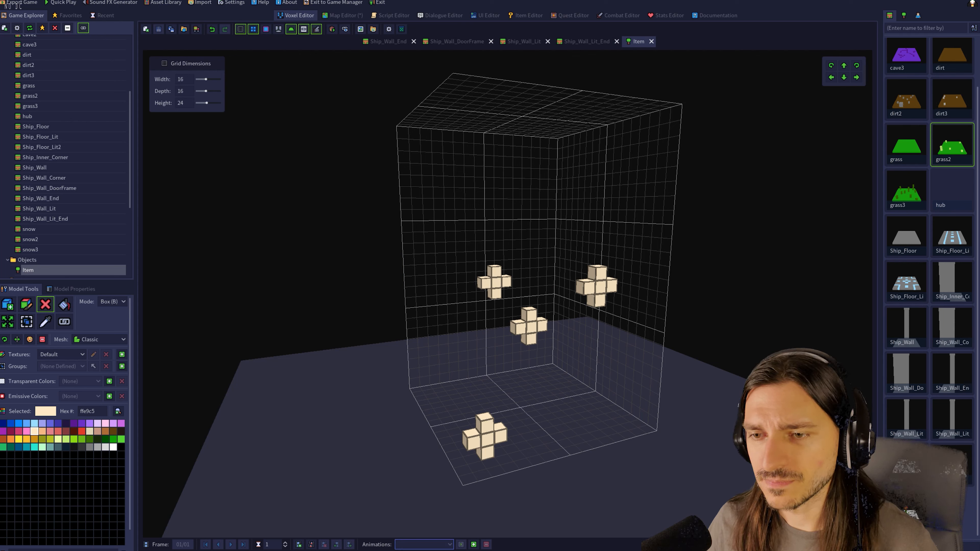
- Insert a blank second frame, step between it and the first frame, and delete it
click(285, 542)
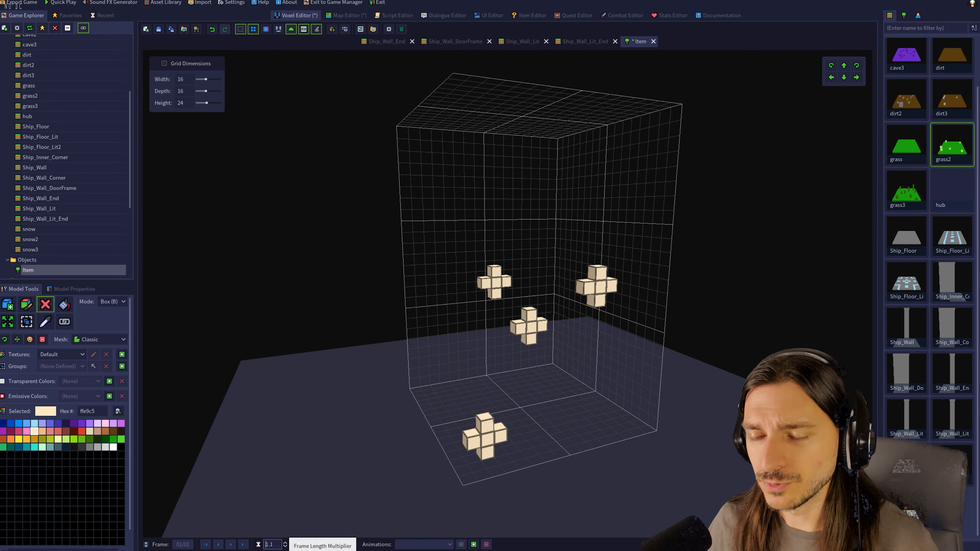
click(286, 547)
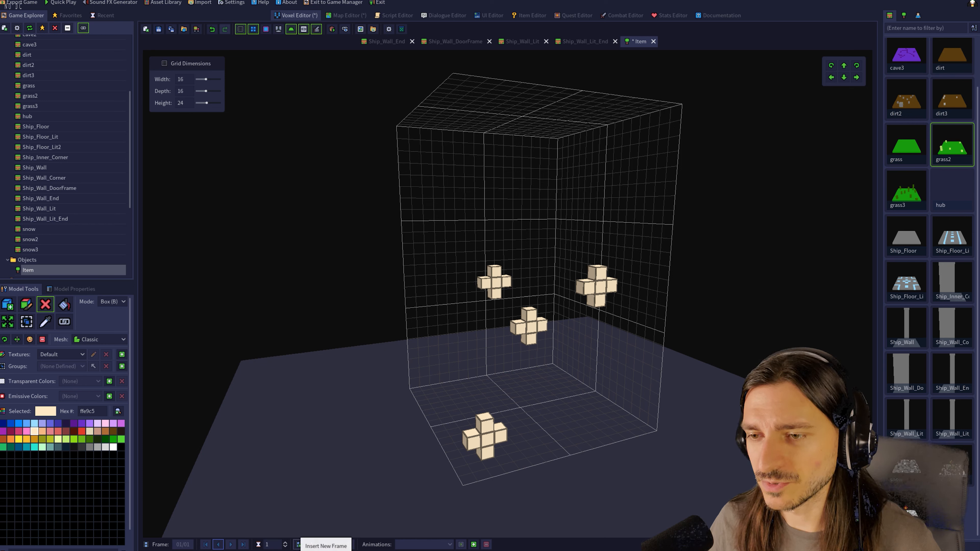
click(298, 544)
click(218, 544)
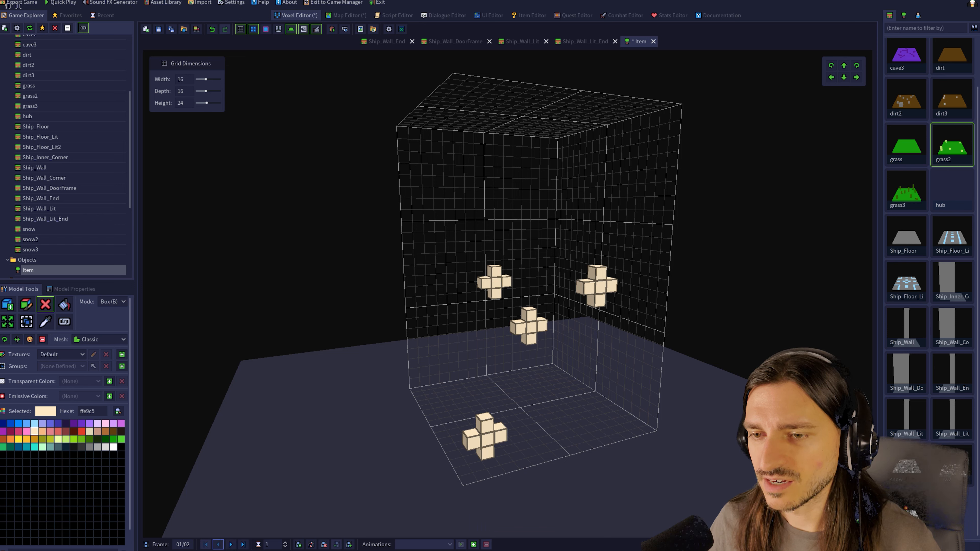
click(231, 545)
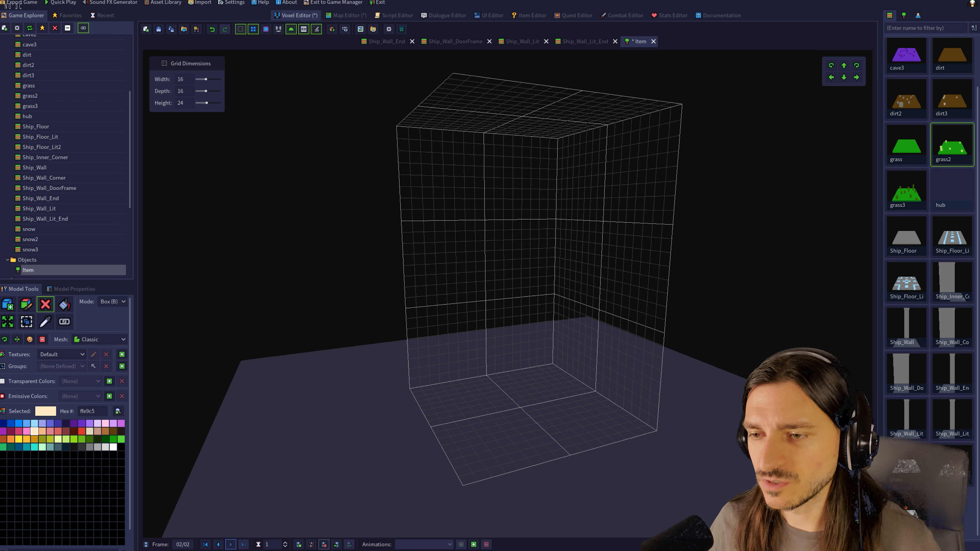
click(324, 545)
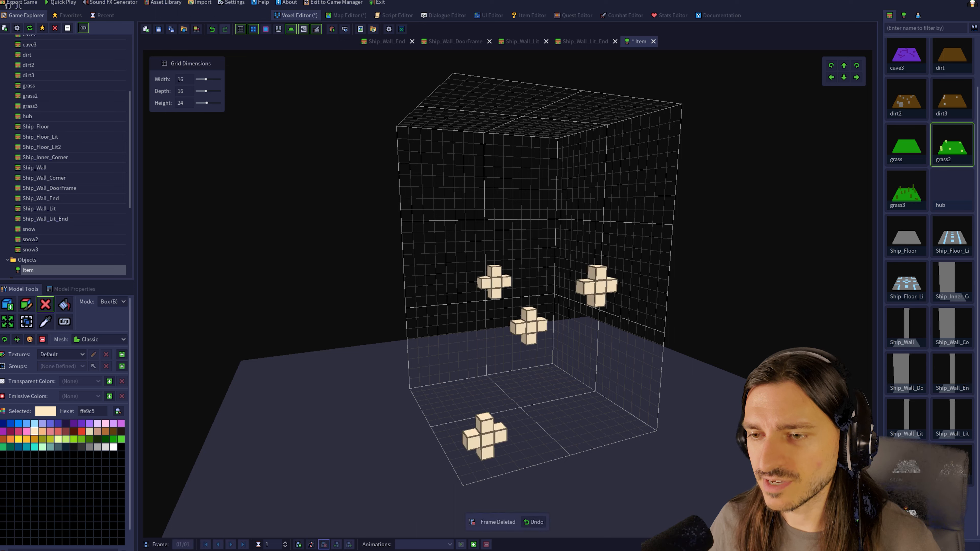
- Duplicate the frame with the four crosses and flip between the two frames to compare them
click(311, 544)
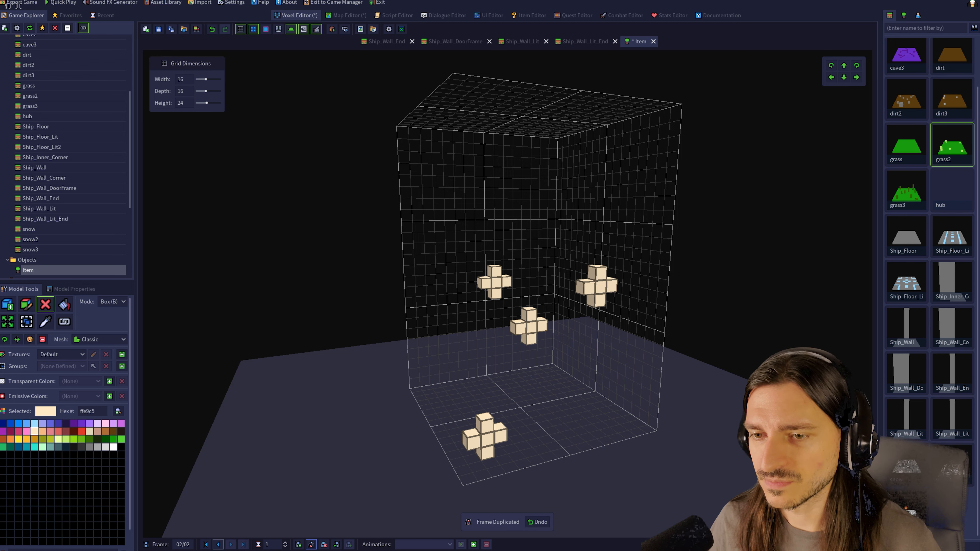
click(218, 544)
click(230, 544)
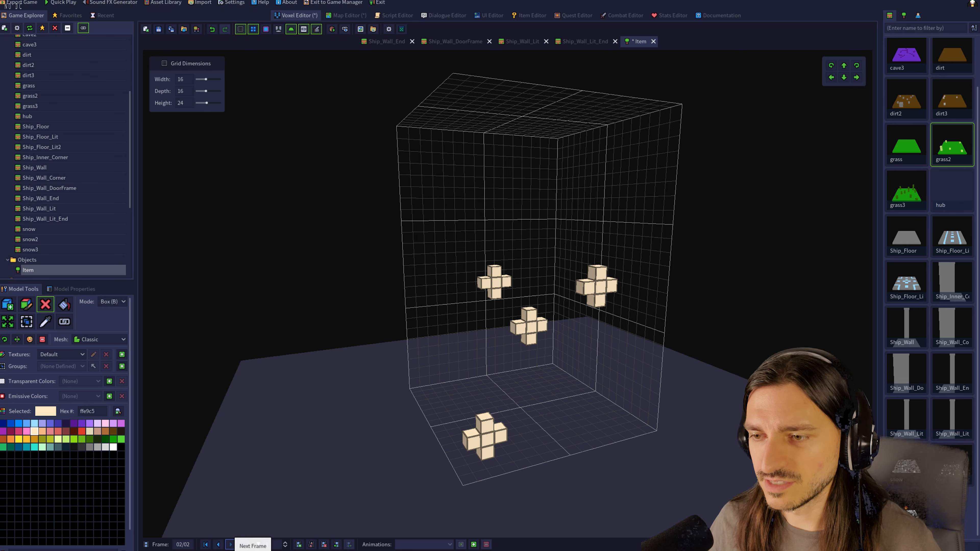
- Add a looping animation named "Twinkle" covering frames 1 to 2 at 8 frames per second
click(474, 544)
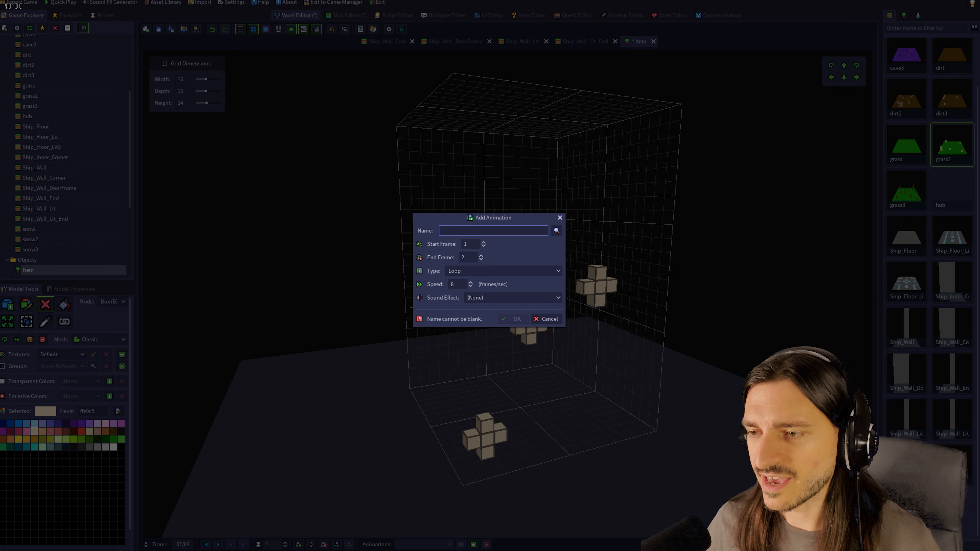
text(Twinkle)
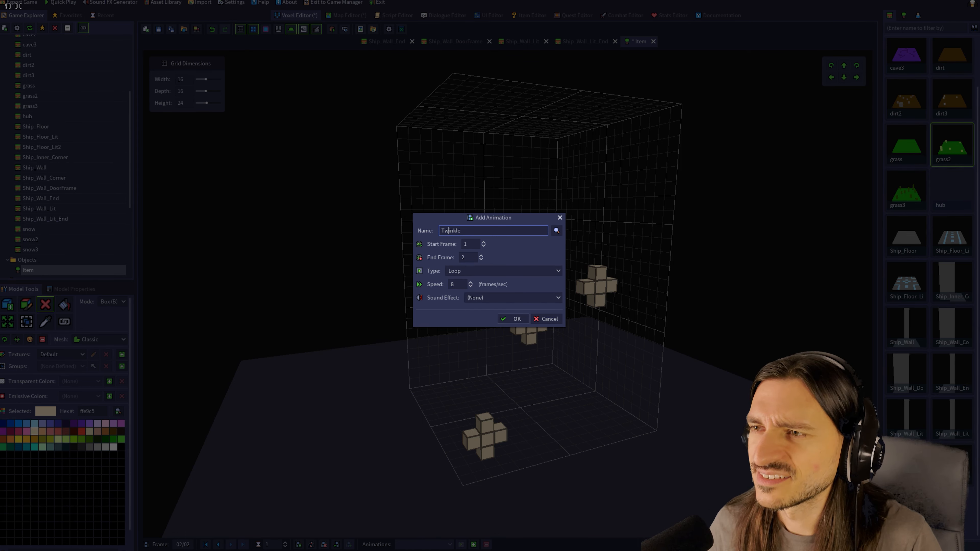
key(Return)
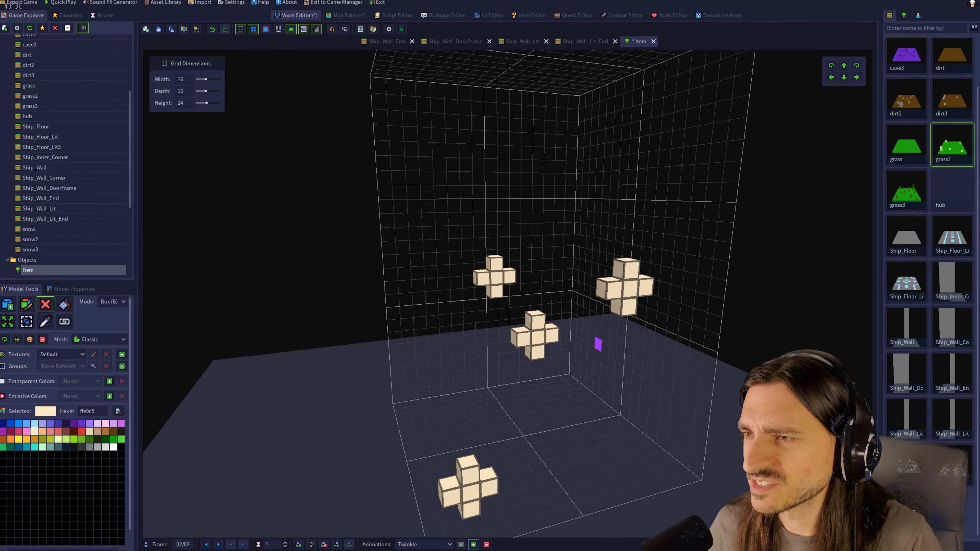
- Shift all four crosses up by one voxel in the second frame and save the object
mouse_move(629, 351)
middle_down()
mouse_move(599, 348)
mouse_move(661, 366)
mouse_move(634, 364)
middle_up()
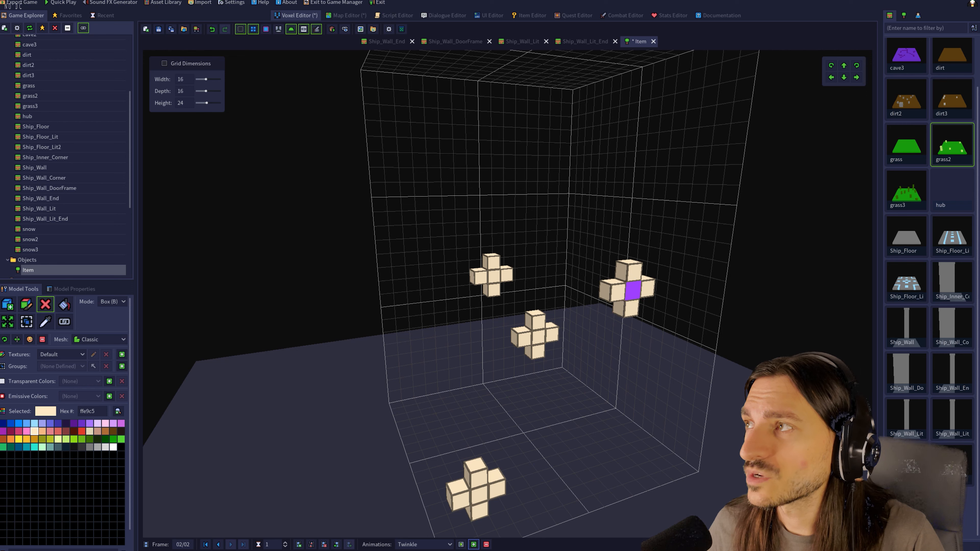
click(843, 66)
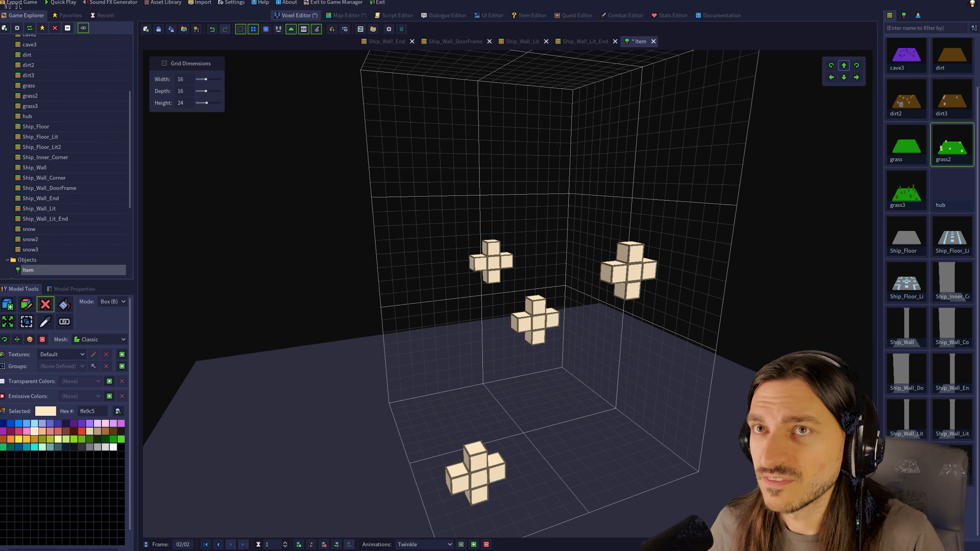
key(ctrl+s)
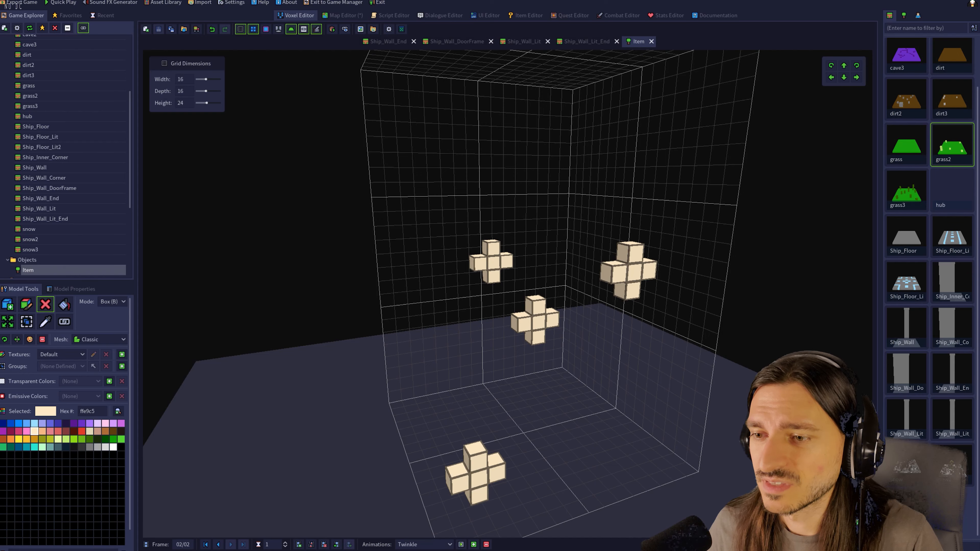
- Play the Twinkle animation, view the crosses from several sides, and stop the playback
click(461, 545)
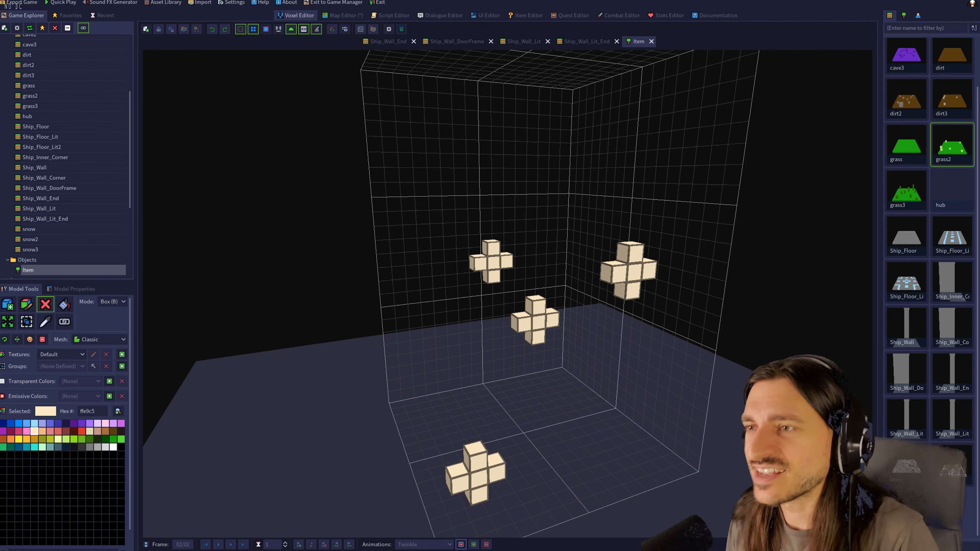
middle_drag(540, 294, 455, 295)
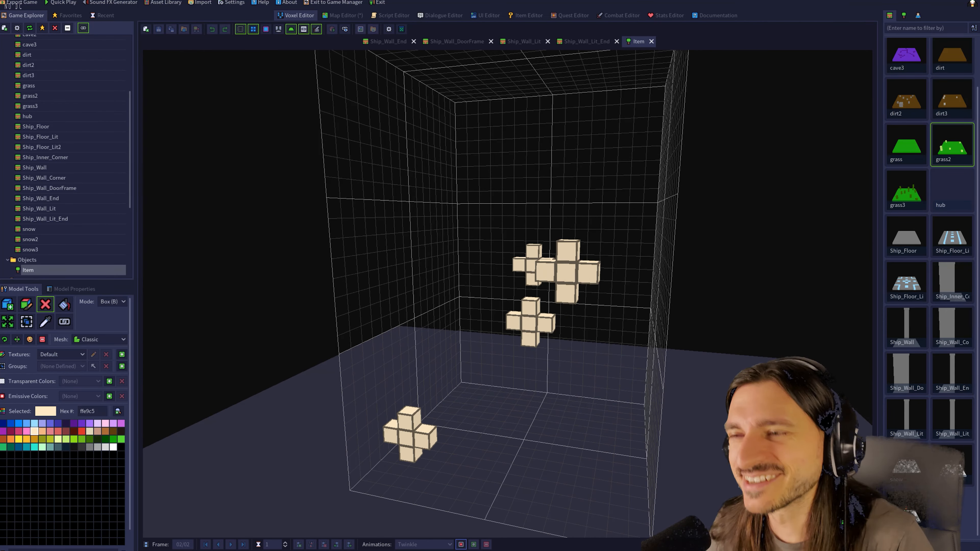
middle_drag(455, 295, 409, 293)
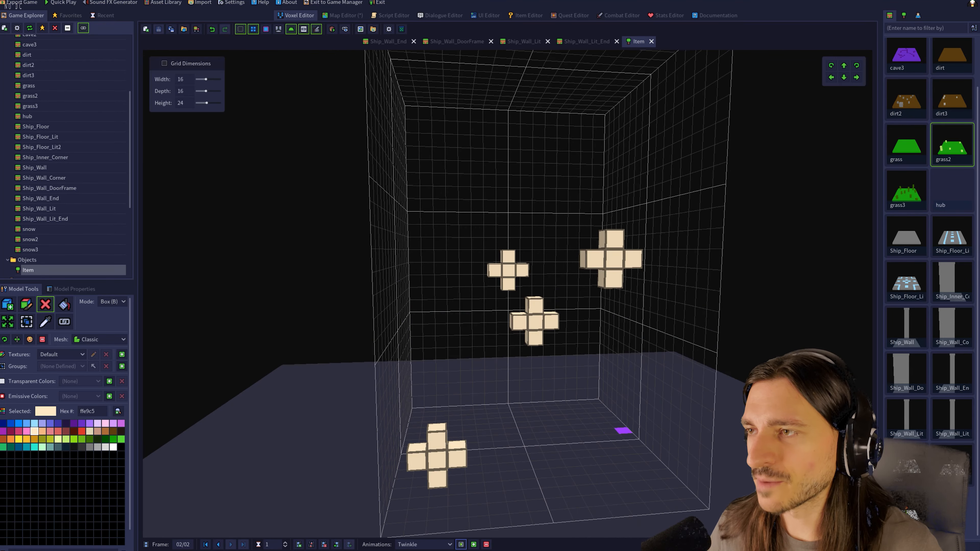
middle_drag(623, 432, 633, 446)
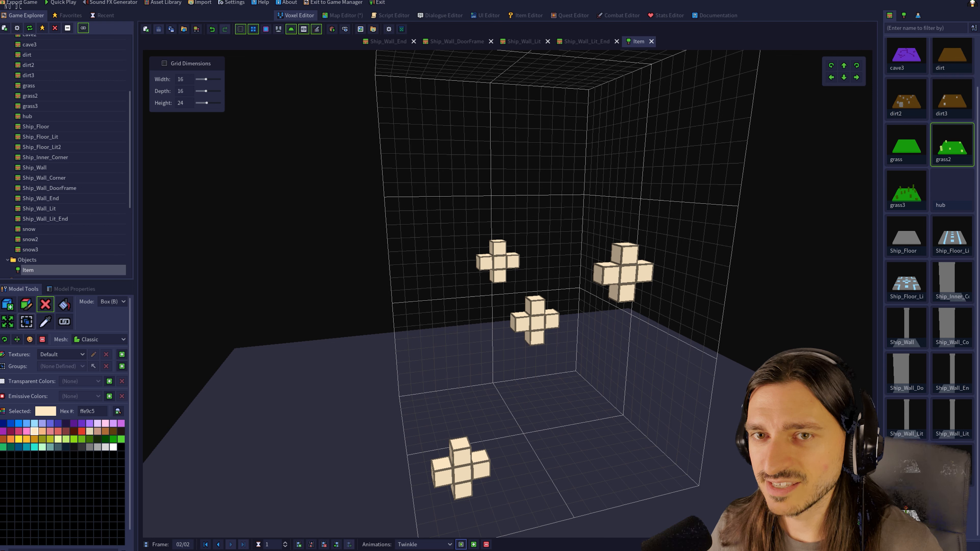
- Select all five voxels of the large cross nearest the side wall in the second frame and move it down two voxels
click(26, 321)
click(628, 274)
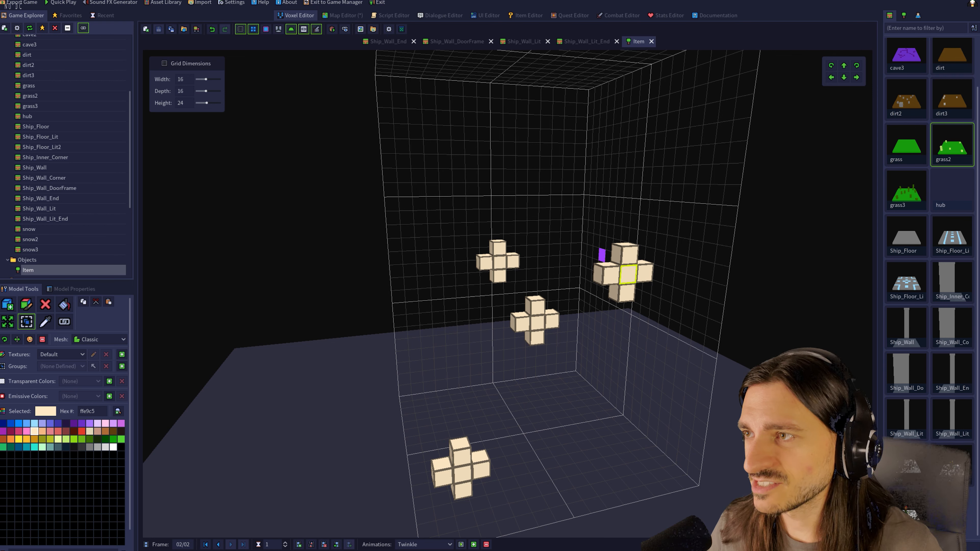
click(625, 253)
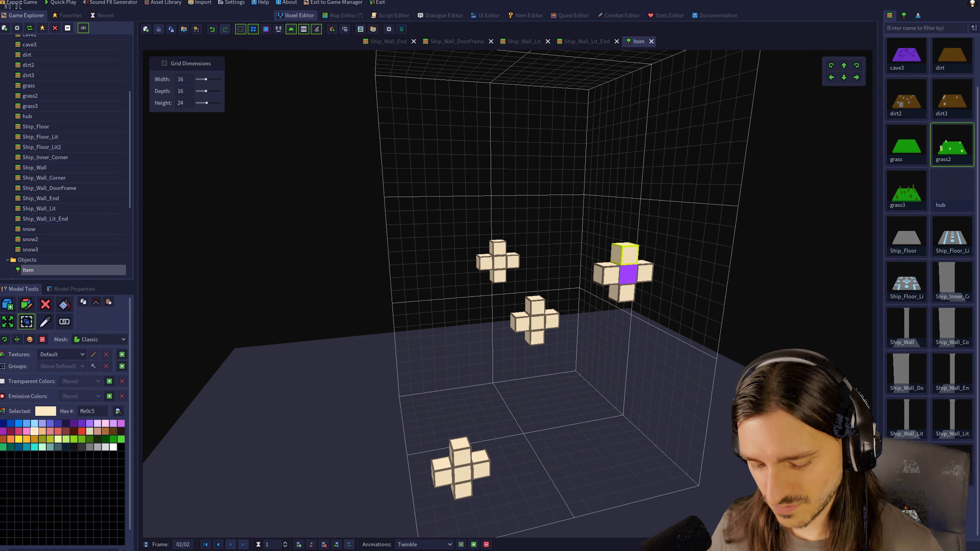
shift+click(628, 274)
shift+click(607, 275)
shift+click(645, 272)
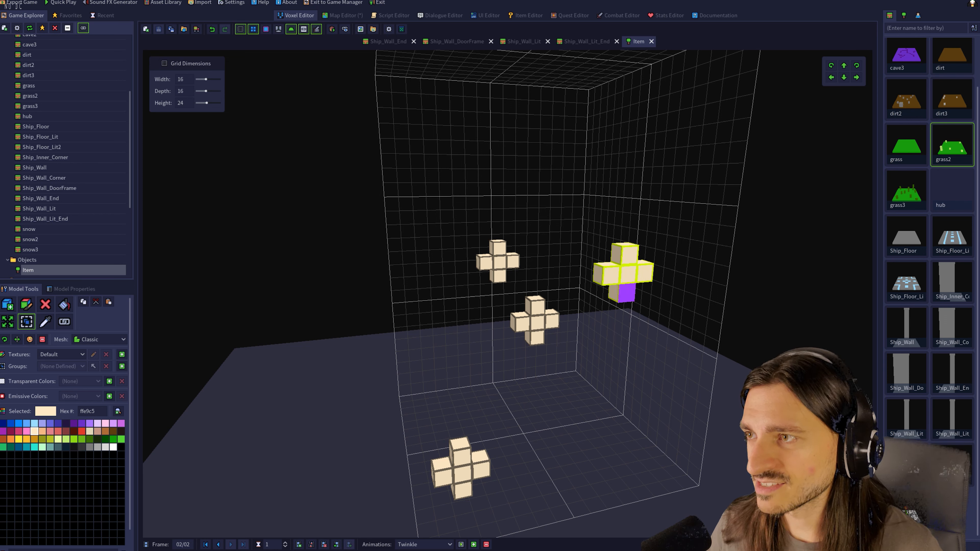
shift+click(622, 293)
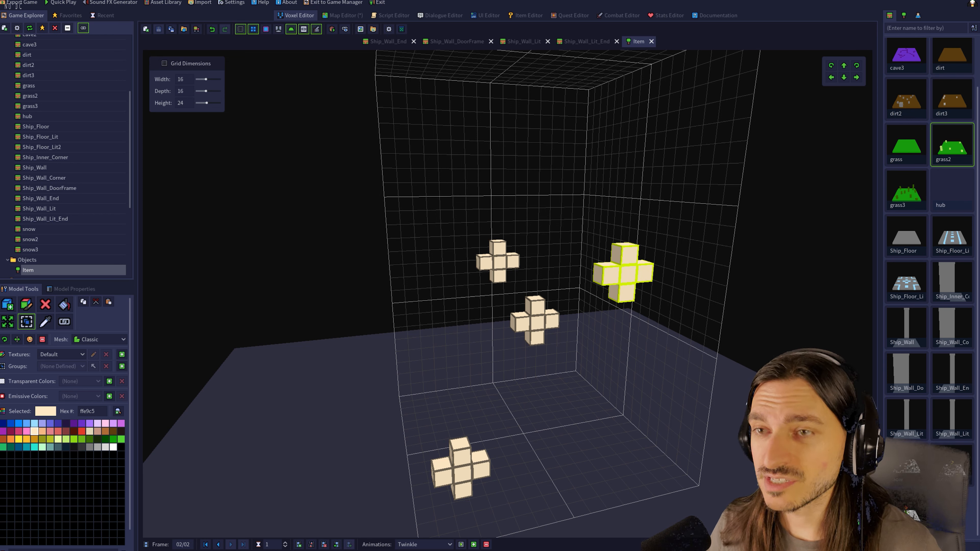
key(Down)
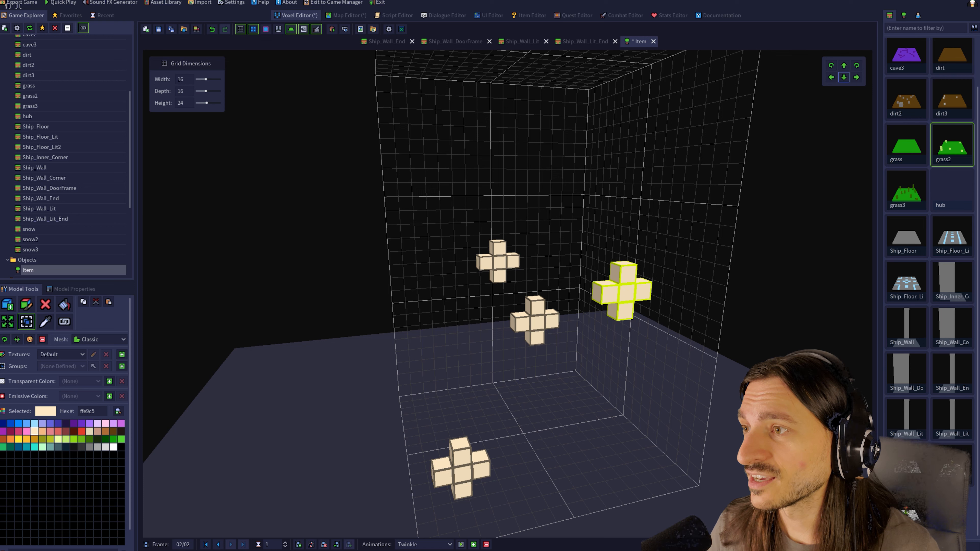
key(Down)
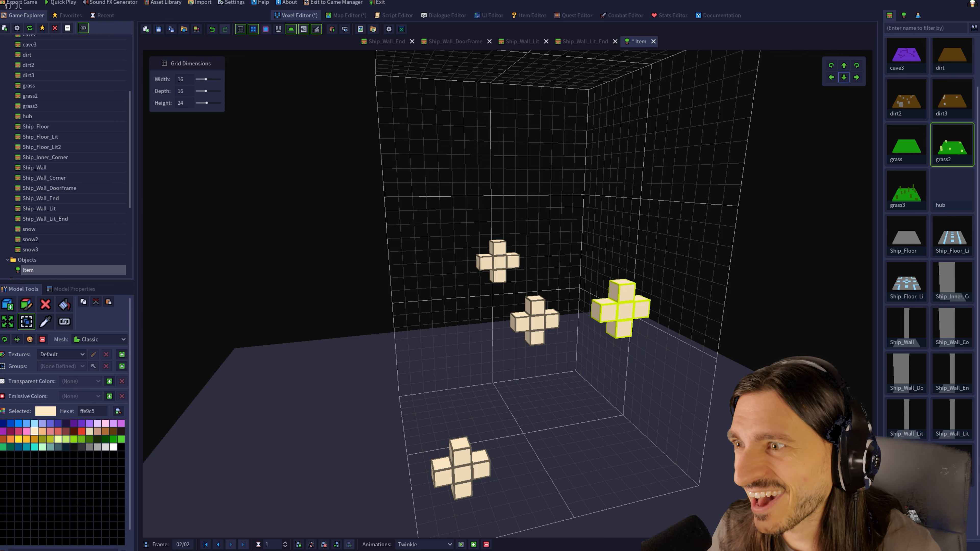
- Move the rear cross in the second frame down two voxels and save the object
mouse_move(499, 262)
mouse_down()
mouse_move(483, 263)
mouse_move(498, 249)
mouse_move(498, 276)
mouse_up()
key(Down)
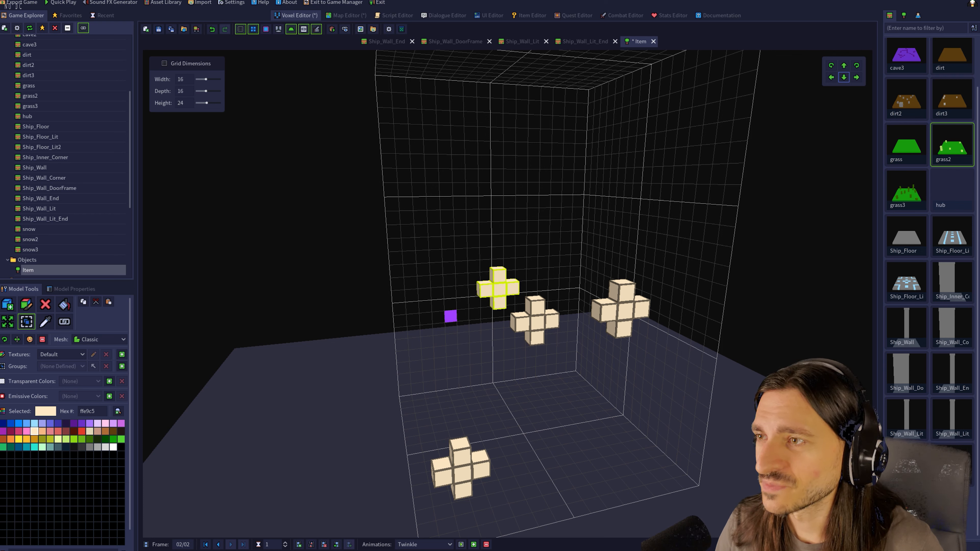
click(159, 29)
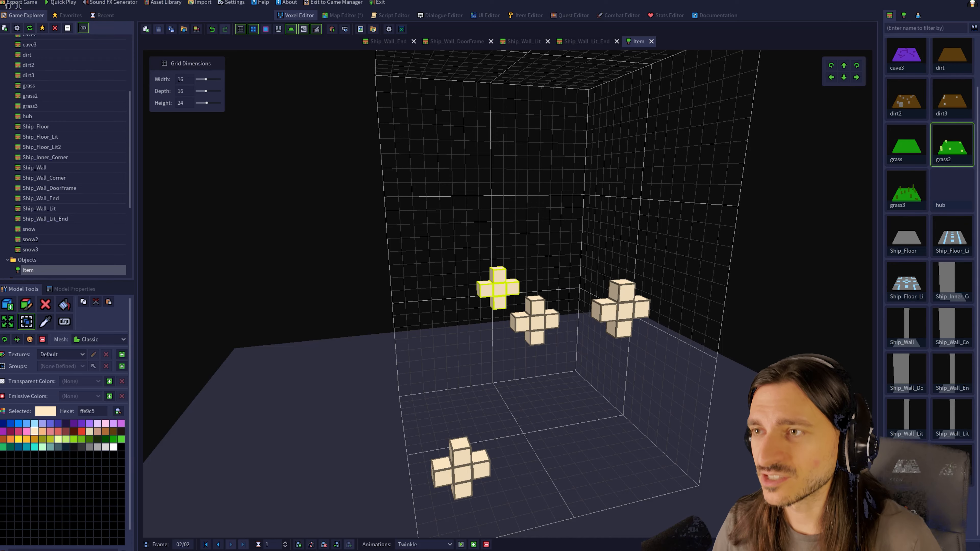
- Preview the revised Twinkle animation from another angle, stop it, and display the object's model properties
click(462, 544)
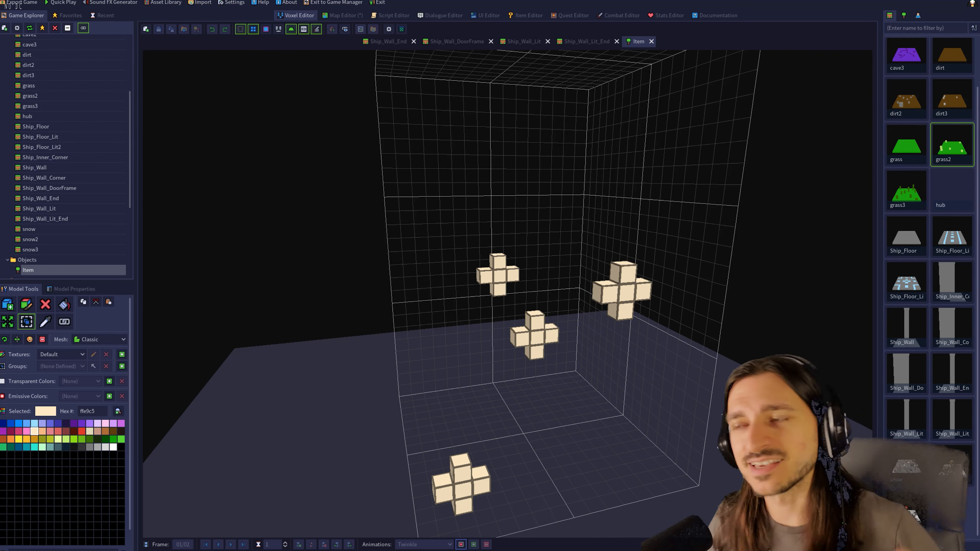
middle_drag(541, 294, 438, 294)
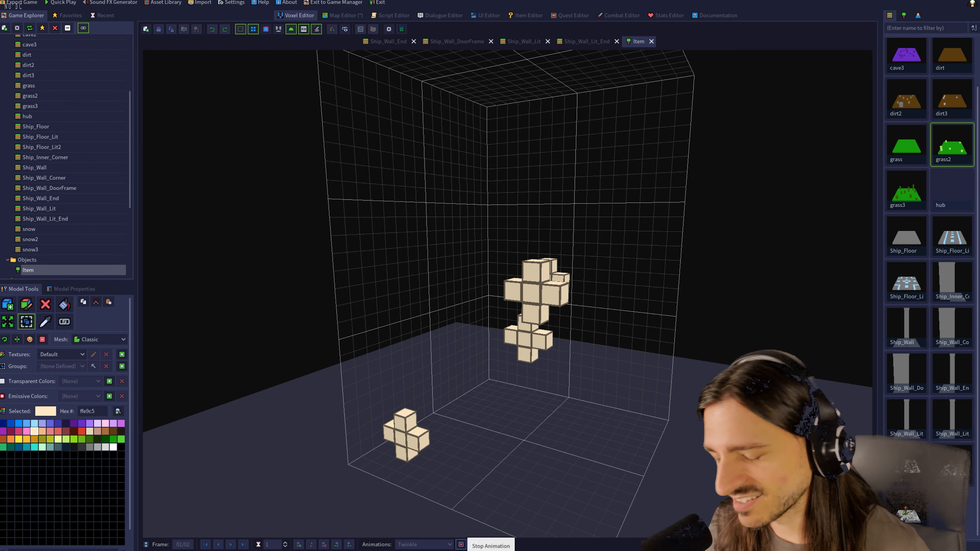
click(461, 544)
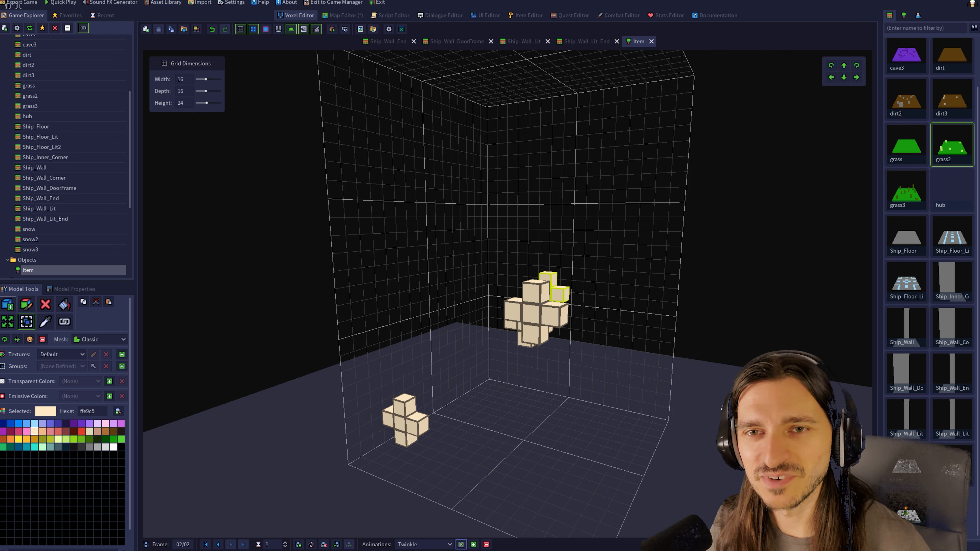
click(7, 304)
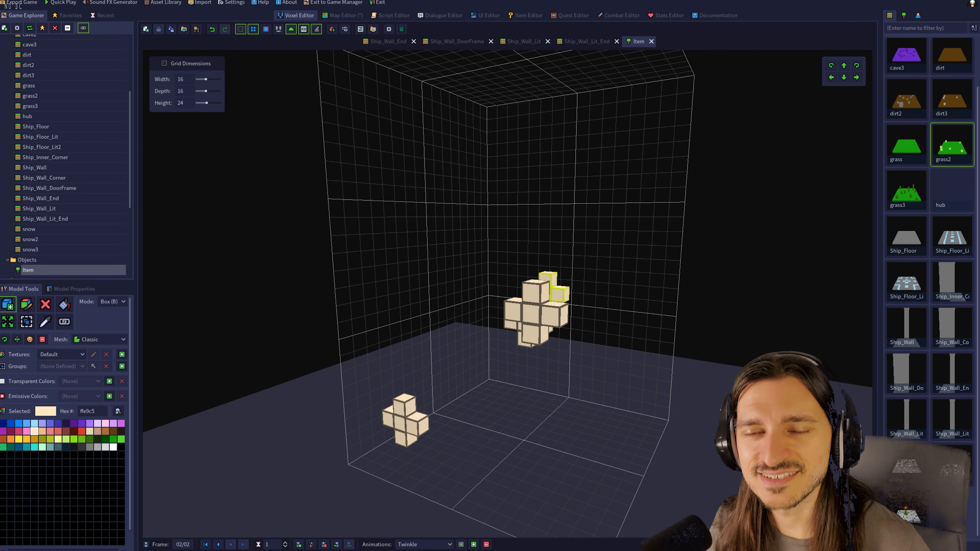
click(74, 289)
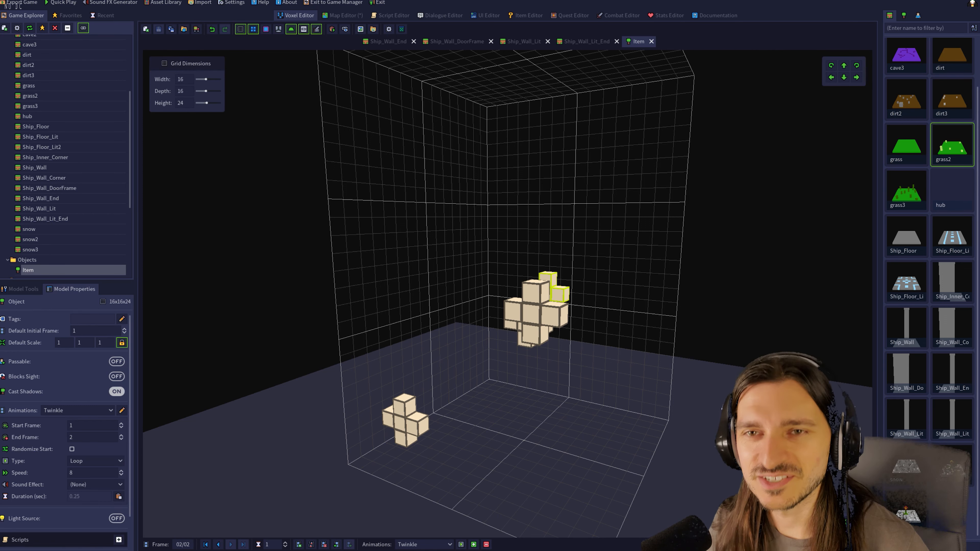
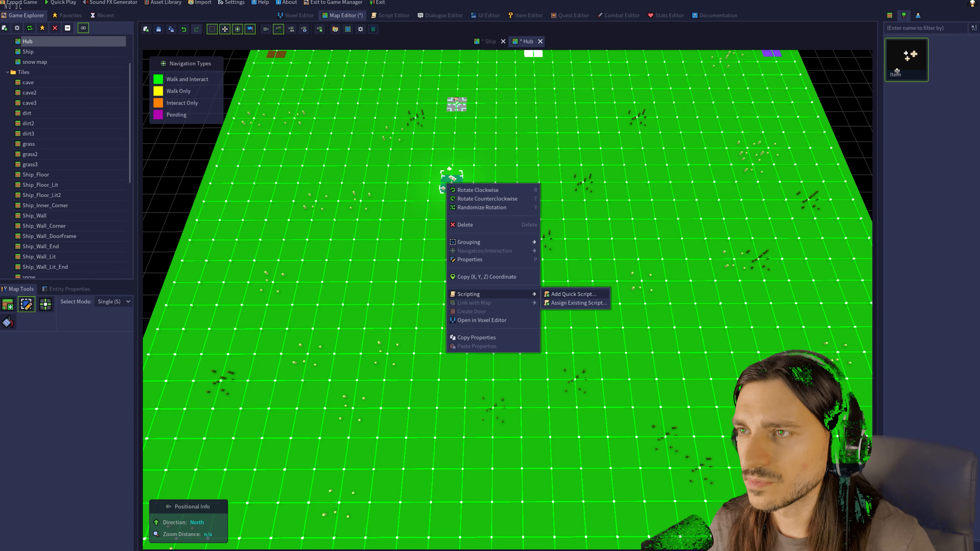
- Open a quick script for the selected map tile, read the Set Entity Model and Set Entity Texture descriptions, and cancel it
click(573, 295)
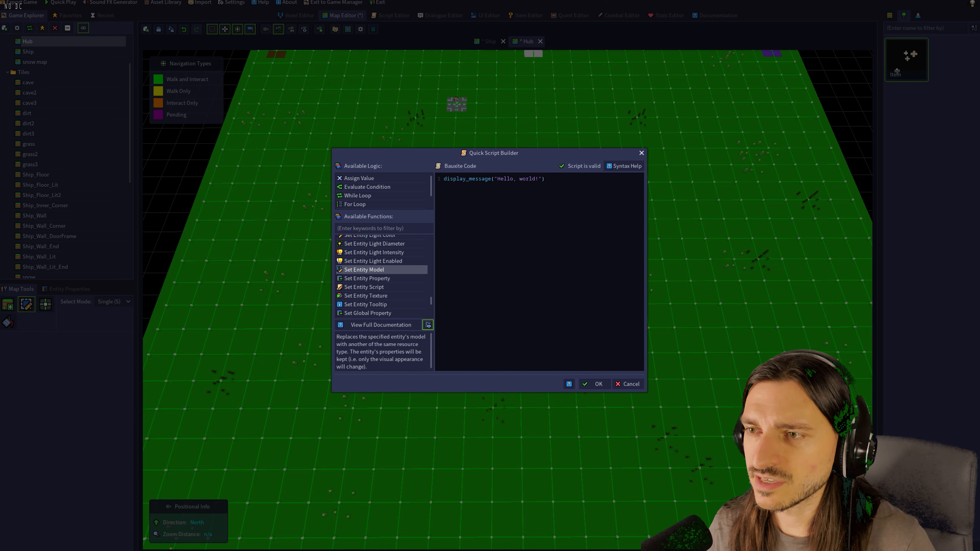
click(427, 325)
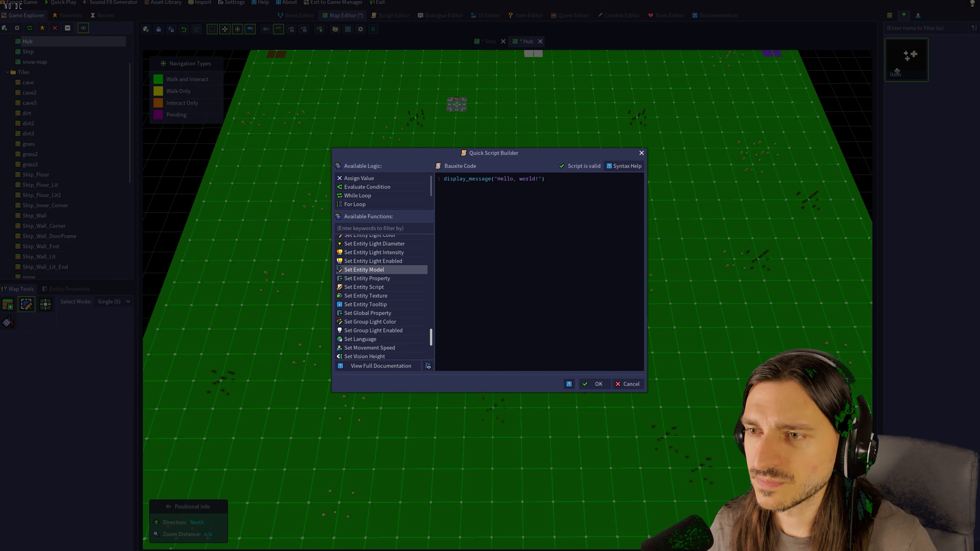
click(428, 365)
click(366, 296)
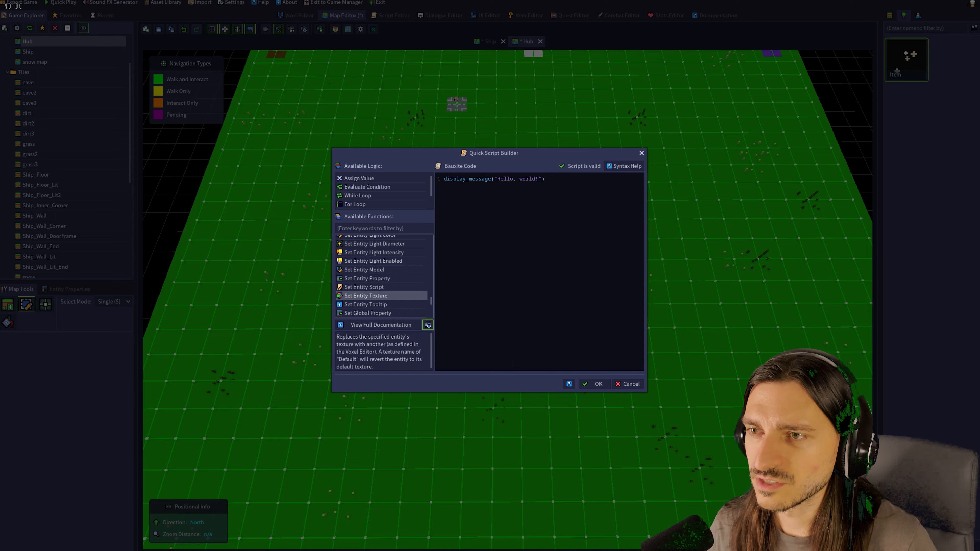
click(627, 384)
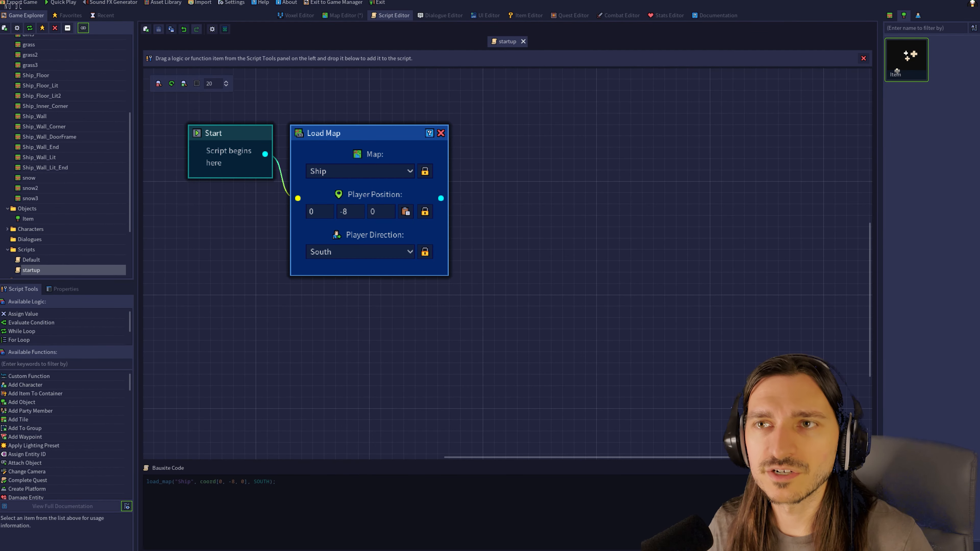
- Create a new script resource named "Collect sample flower"
click(145, 29)
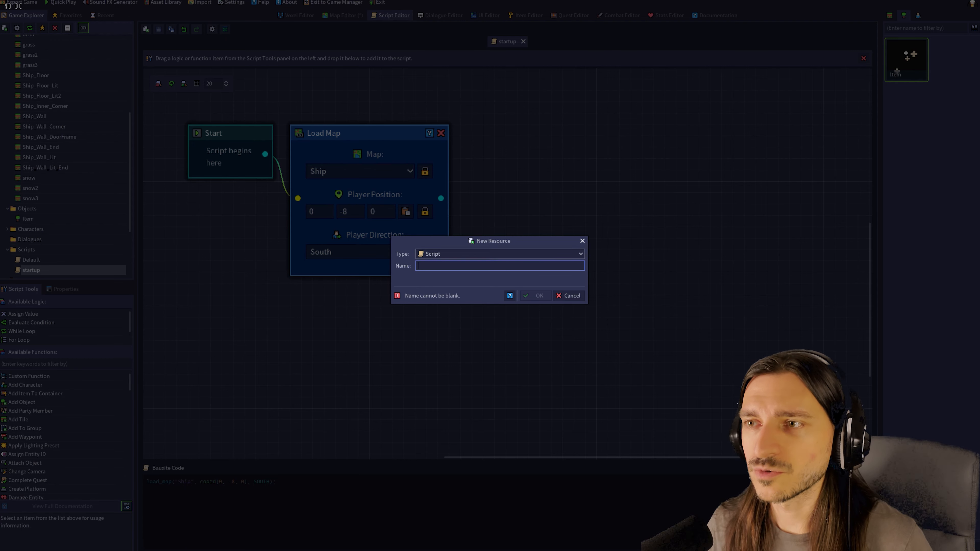
text(Collect)
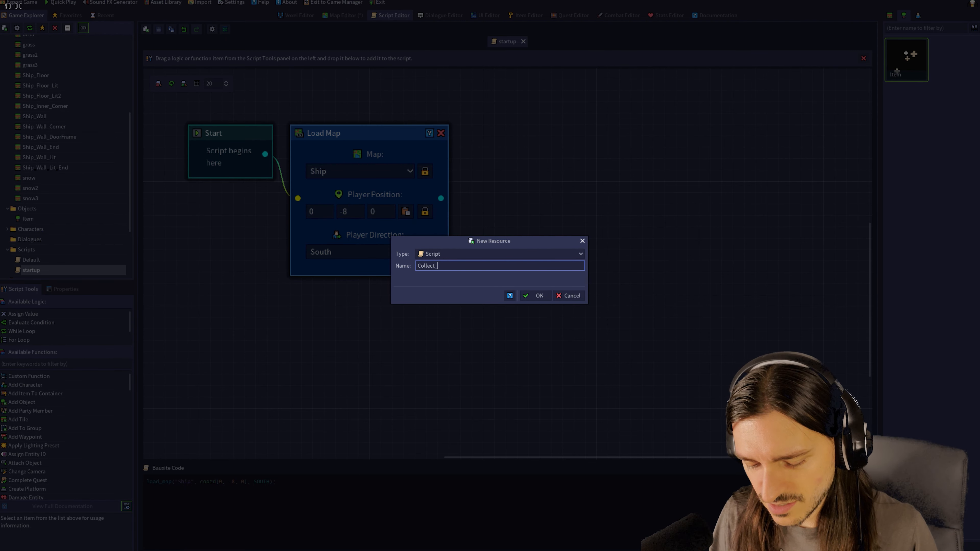
text( sample)
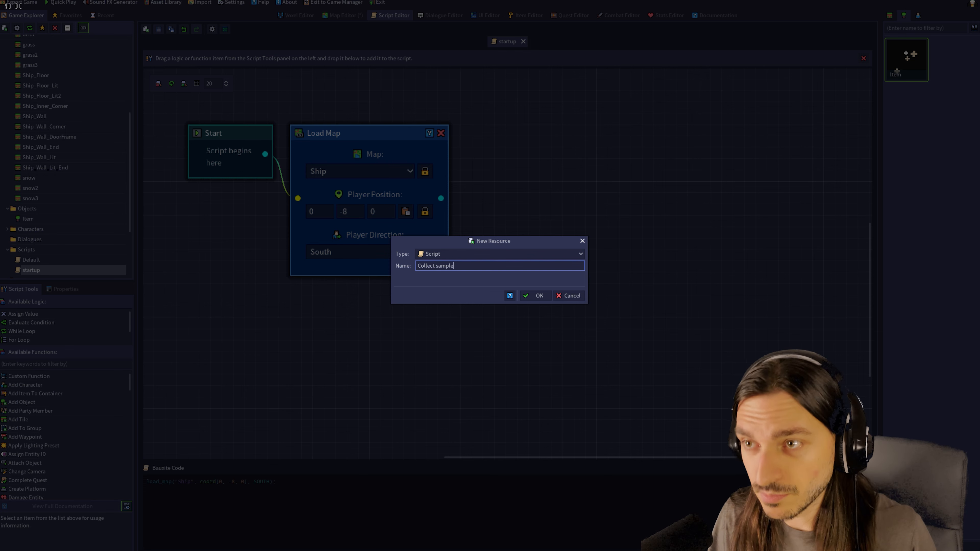
text( flower)
key(Return)
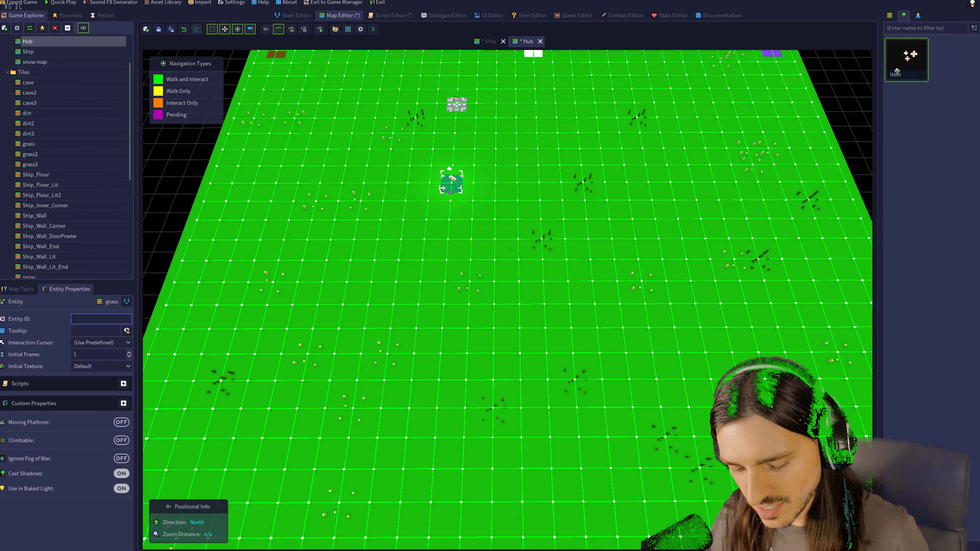
- Give the selected grass tile on the Hub map the entity ID sampleFlower and target that ID in the script's Set Entity Model node
text(sampleFlower)
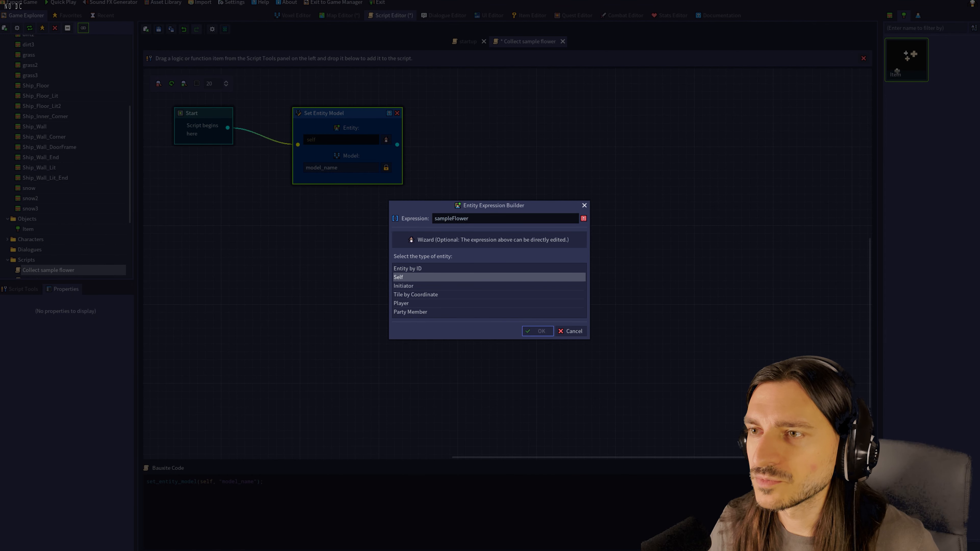
click(407, 268)
click(467, 218)
click(457, 268)
text(sampleFlower)
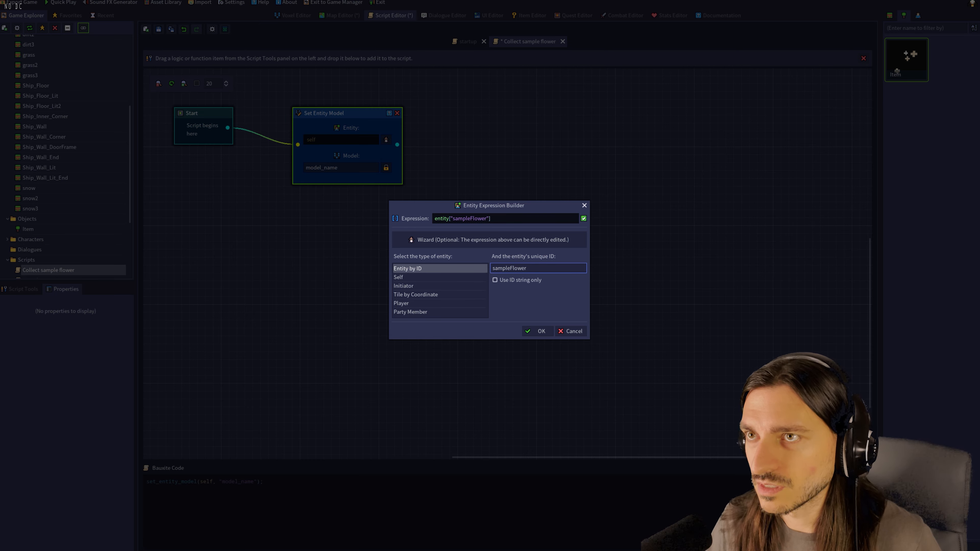
click(538, 331)
- Unlock the model value of the Set Entity Model node and set it to the expression null
click(342, 168)
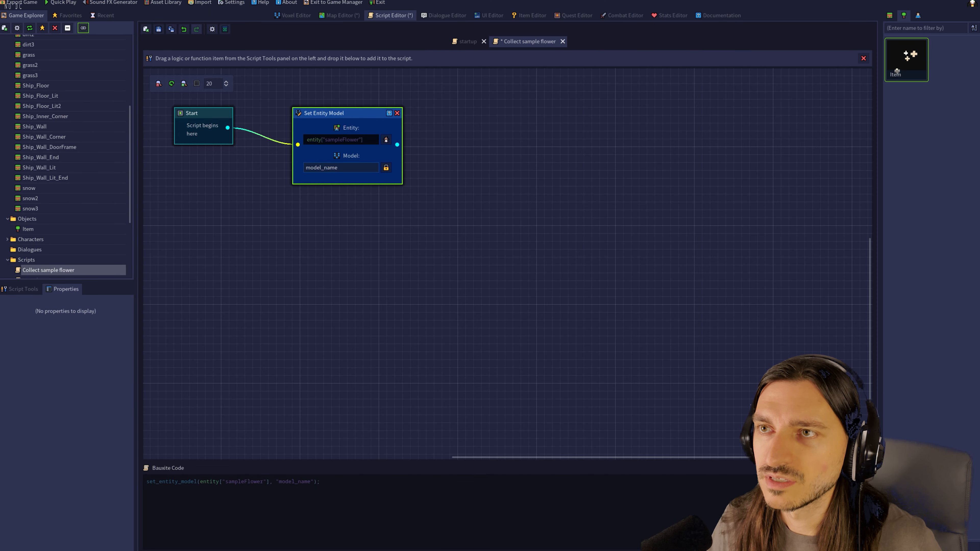
click(386, 168)
text(null)
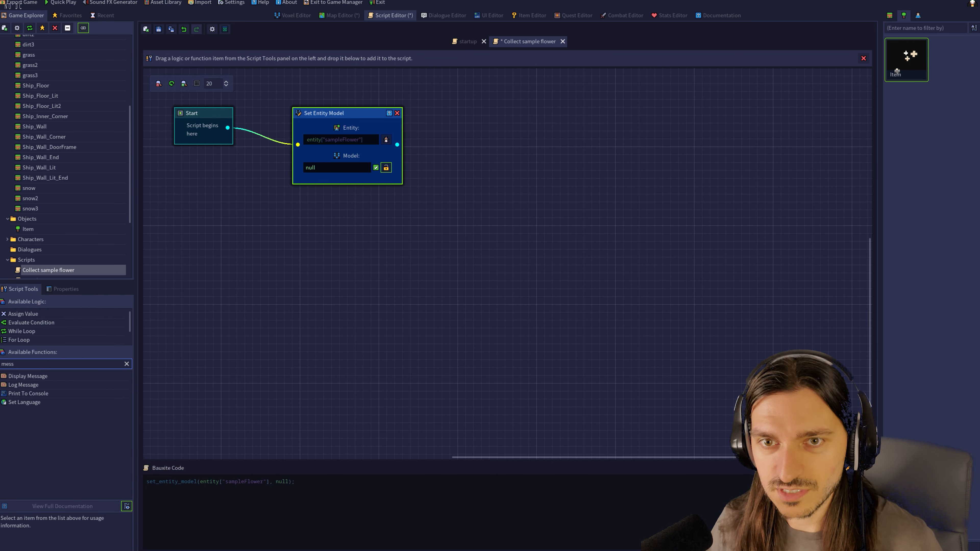
- Add a Display Message node after Set Entity Model with the message "Collected Flower sample." and no speaker
drag(28, 375, 487, 224)
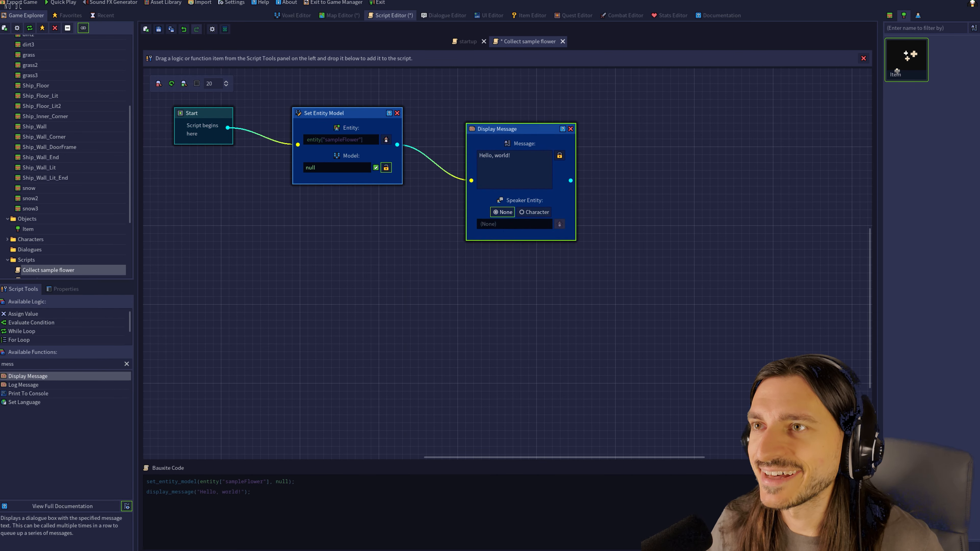
text(Co)
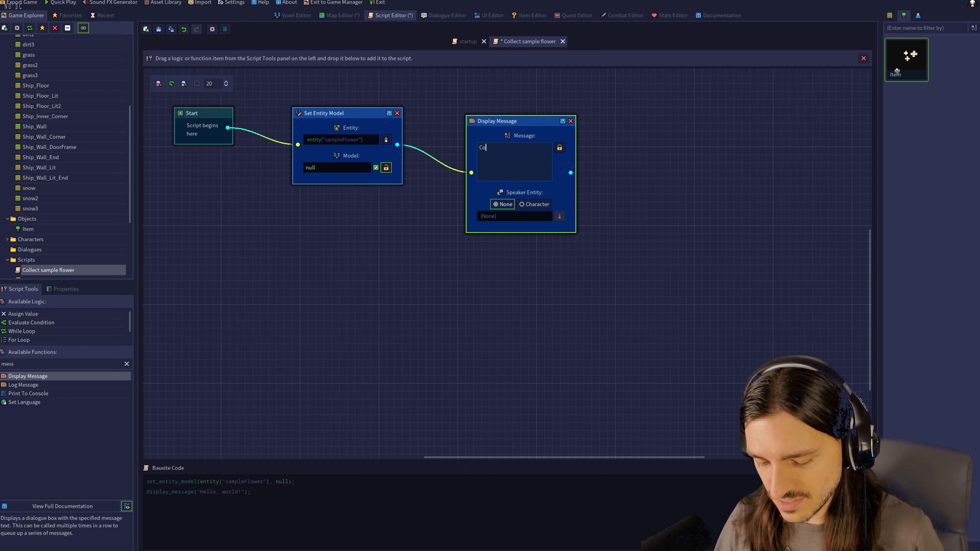
text(llected Flower )
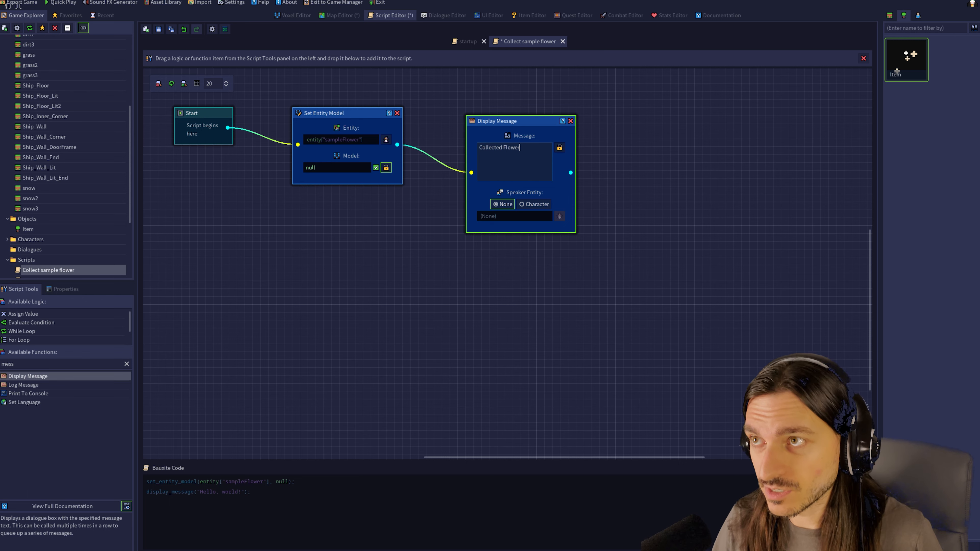
text(sample.)
key(Tab)
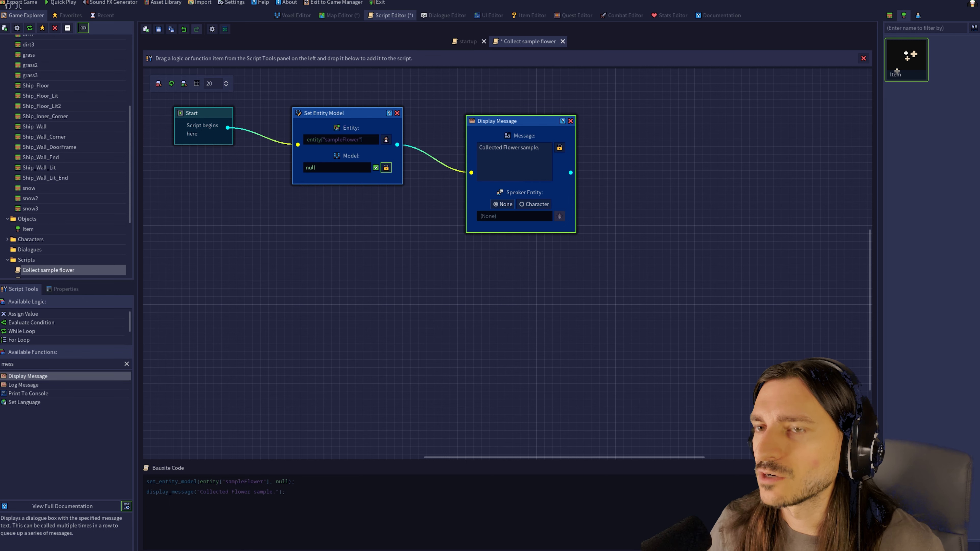
click(58, 364)
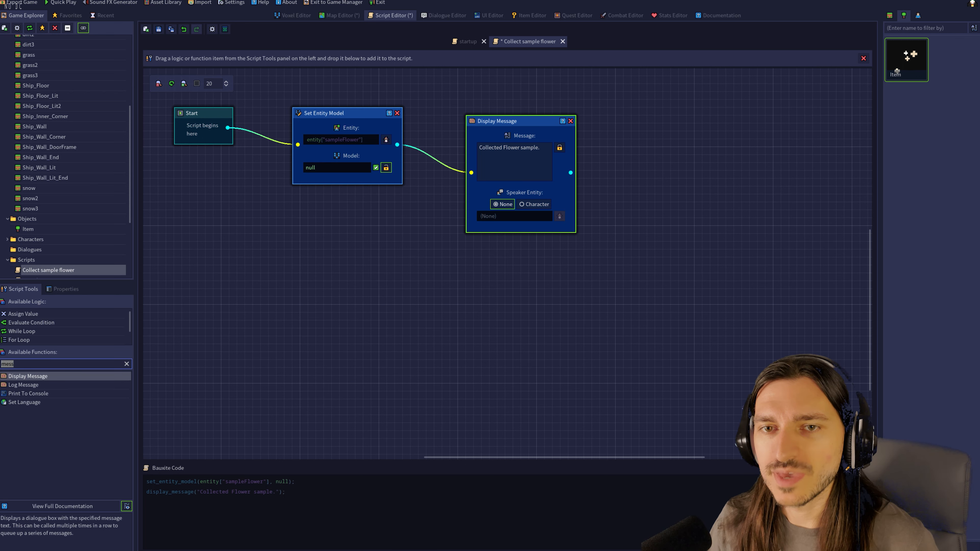
- Add a Give Item node after Display Message giving 1 Sample: Plant, line up the nodes in a row and save the script
text(item)
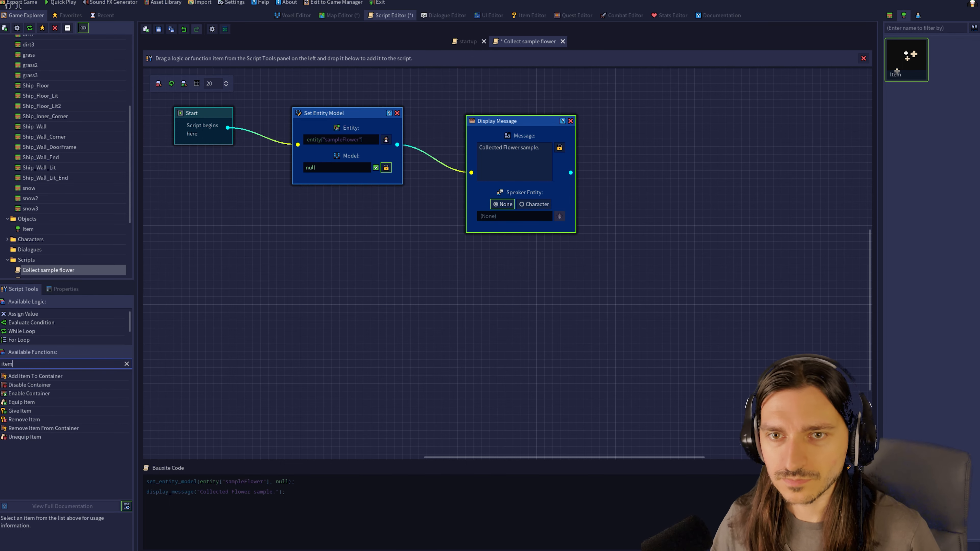
drag(20, 411, 463, 236)
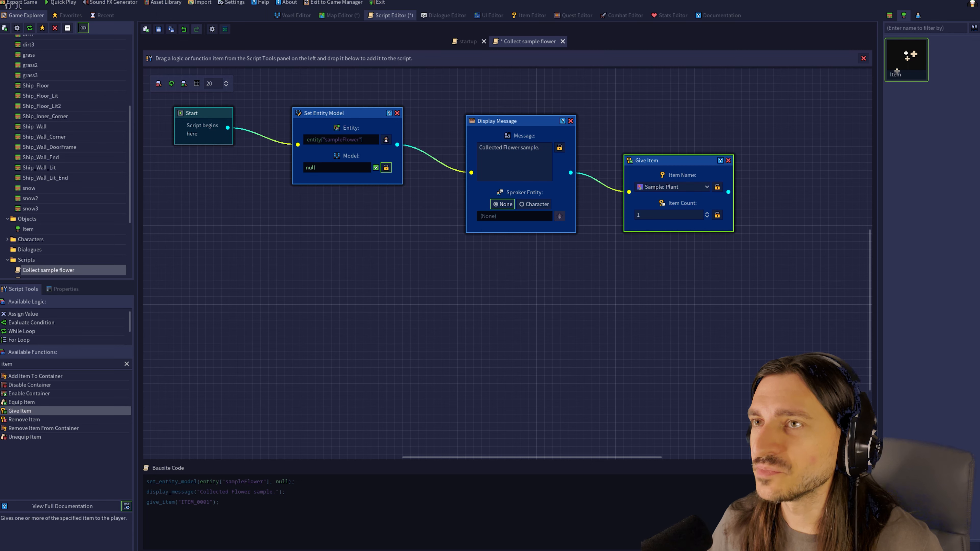
drag(339, 113, 300, 113)
drag(498, 121, 410, 113)
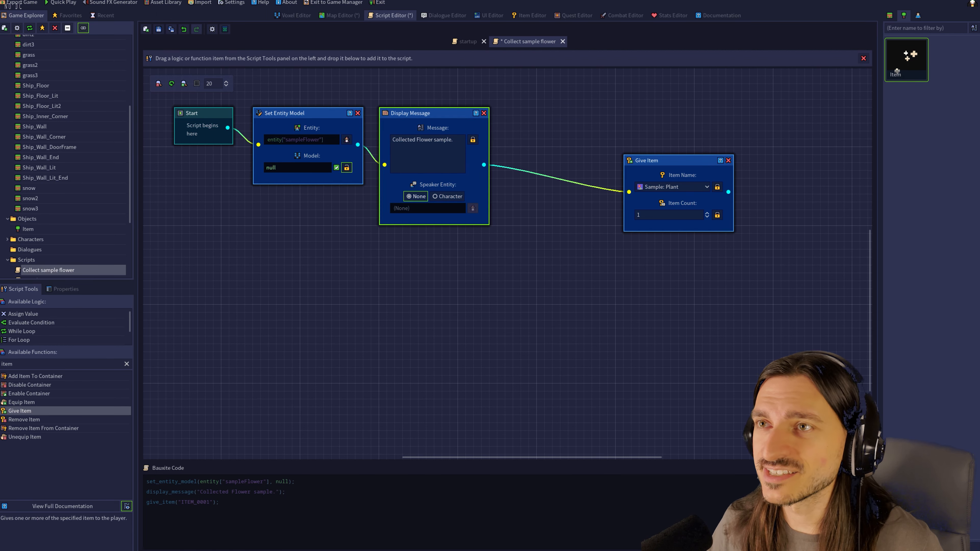
drag(656, 160, 537, 136)
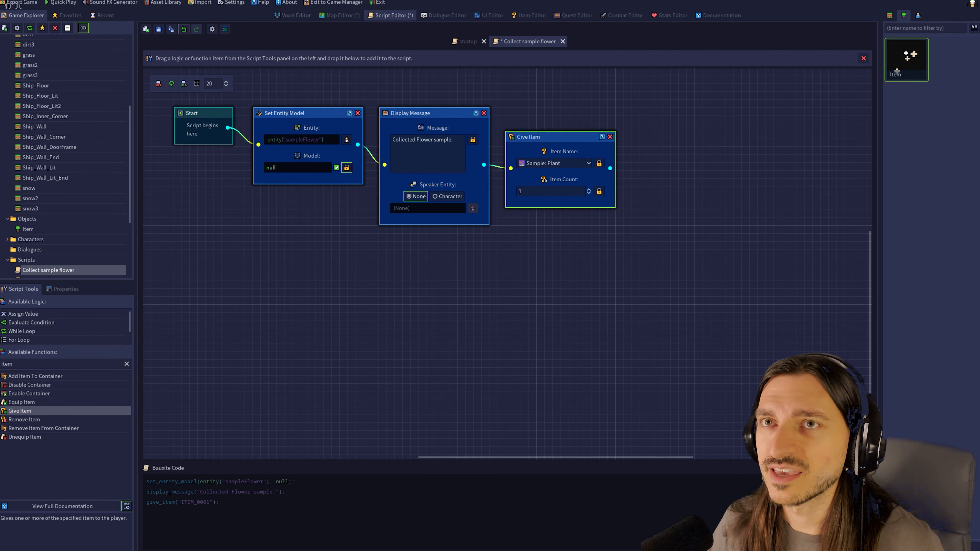
click(159, 29)
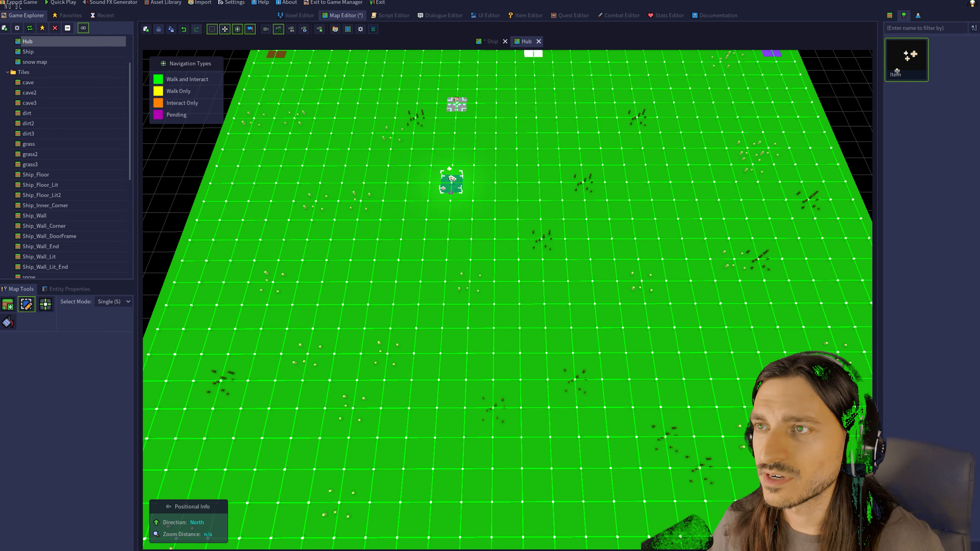
- Attach the Collect sample flower script to the selected item entity on the Hub map, and save the Hub and Ship maps
right_click(451, 178)
click(463, 296)
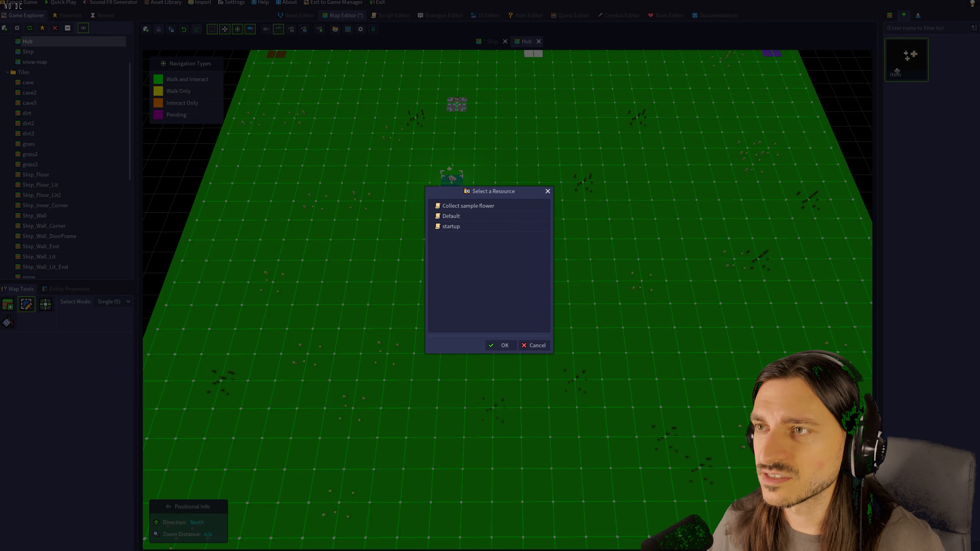
click(468, 206)
click(500, 345)
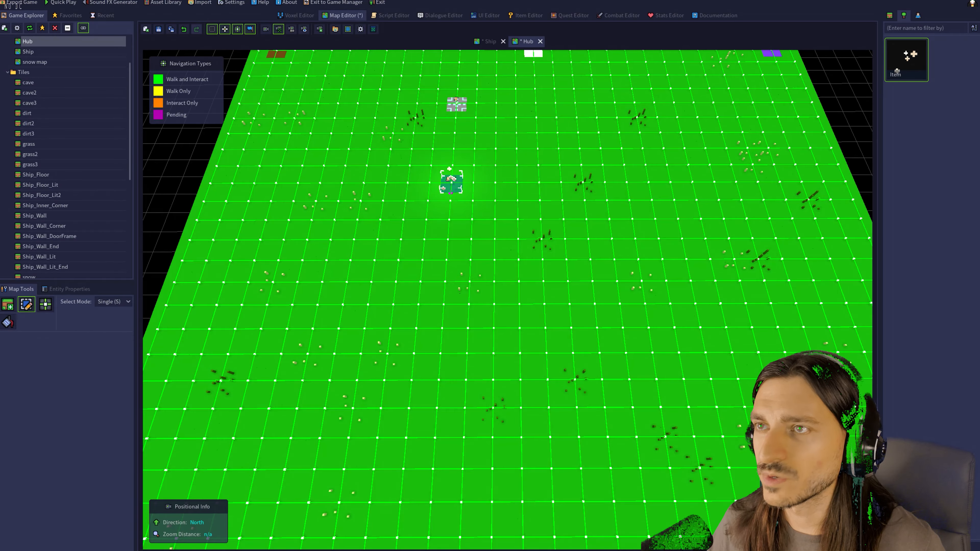
click(158, 28)
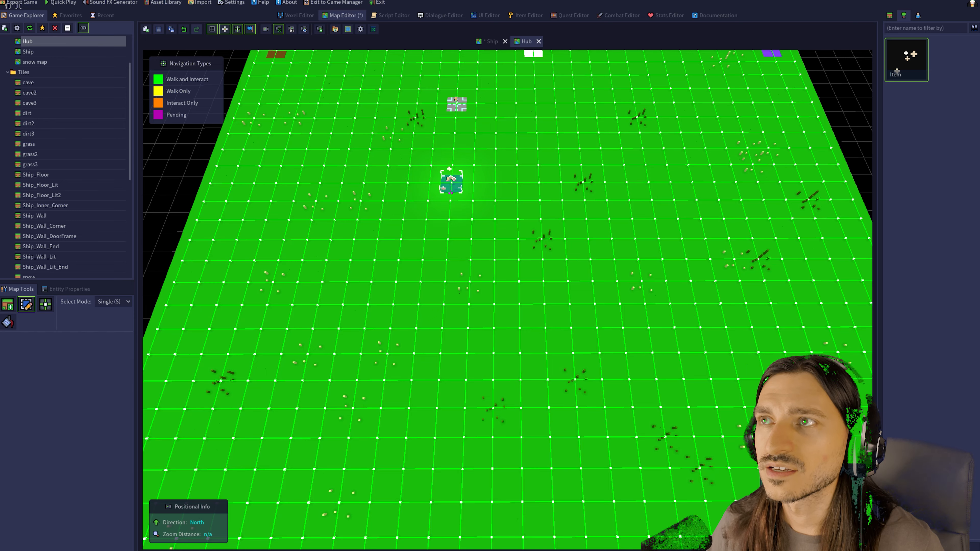
click(492, 41)
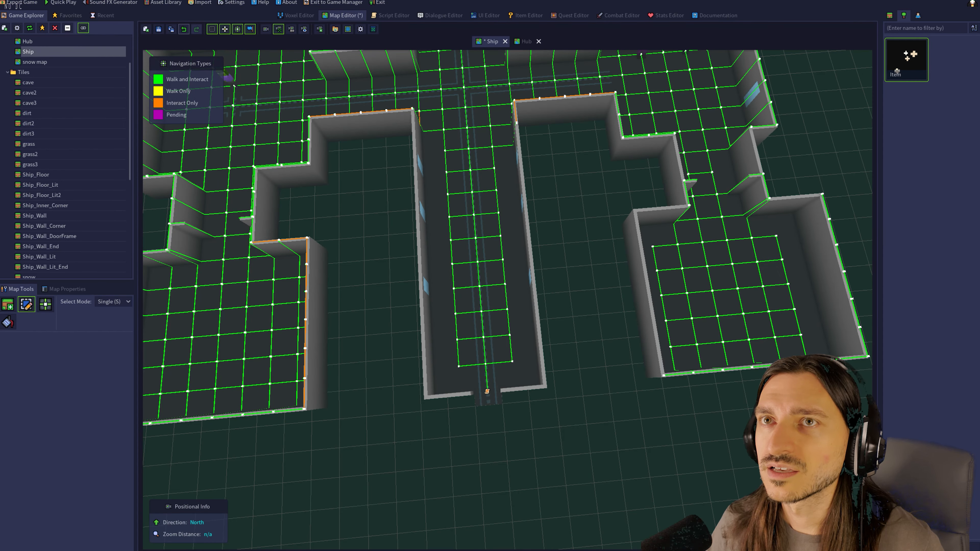
click(158, 29)
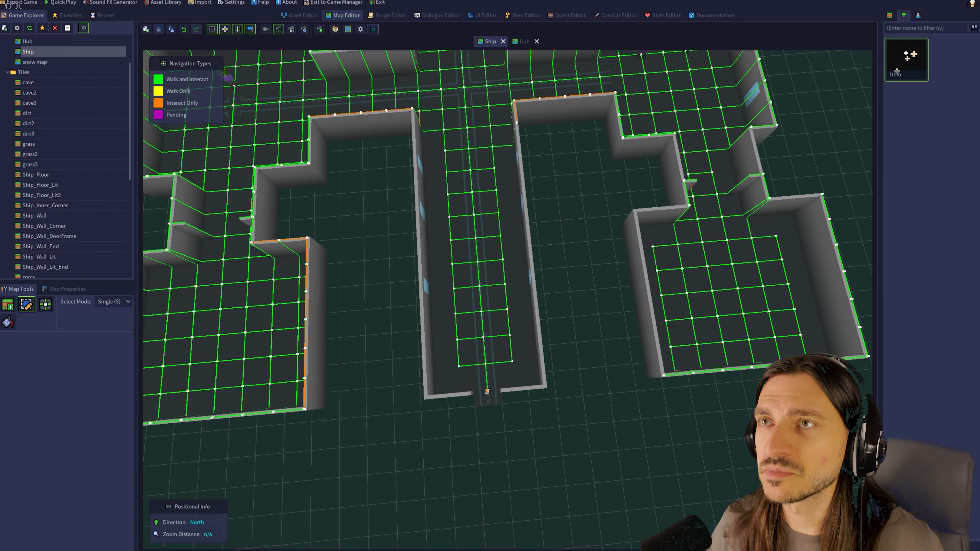
- Play-test the game by walking the character down the ship corridor and out to the twinkling item on the Hub map
click(60, 3)
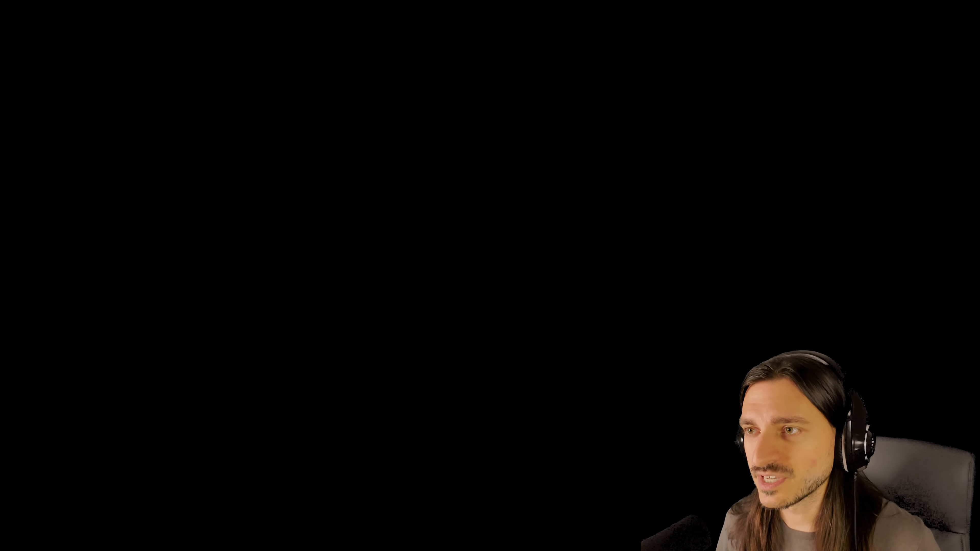
key(s)
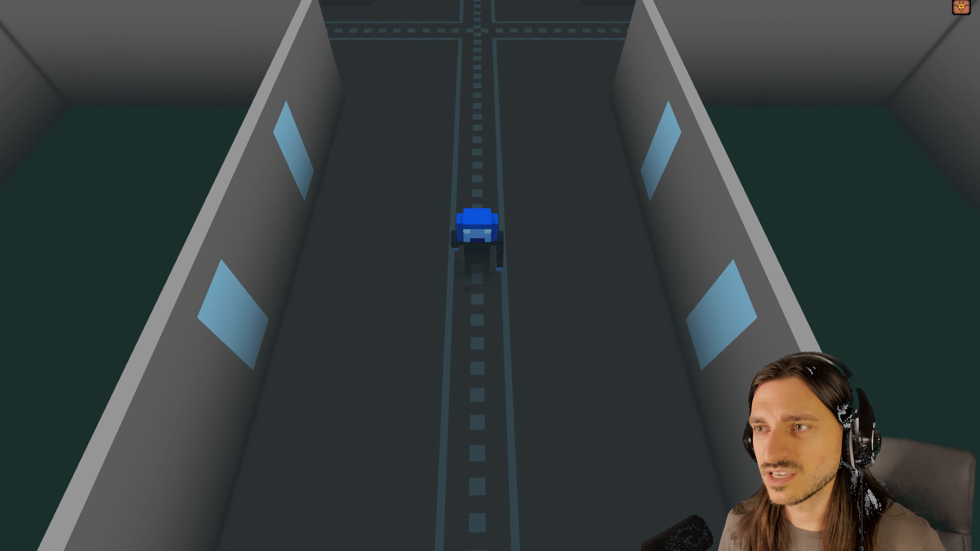
key(a)
key(d)
key(s)
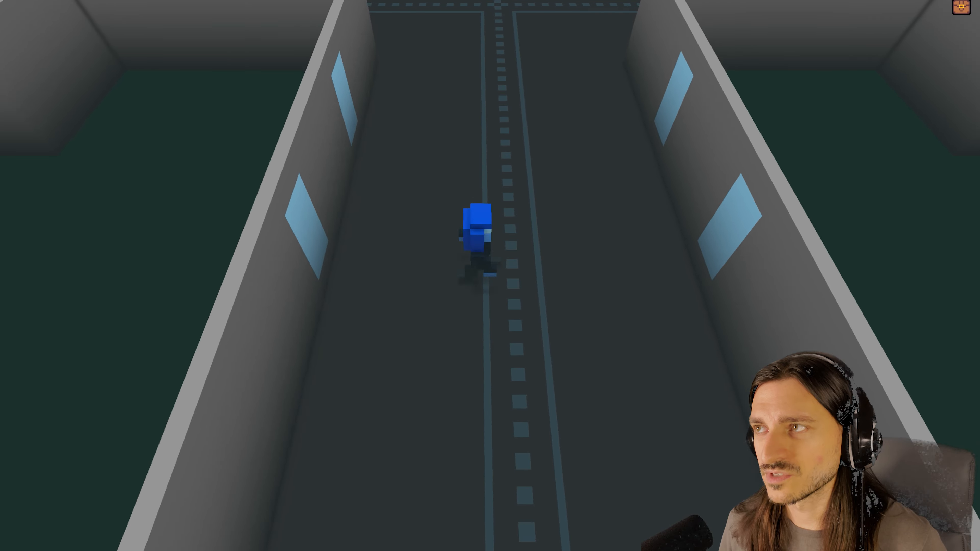
key(s)
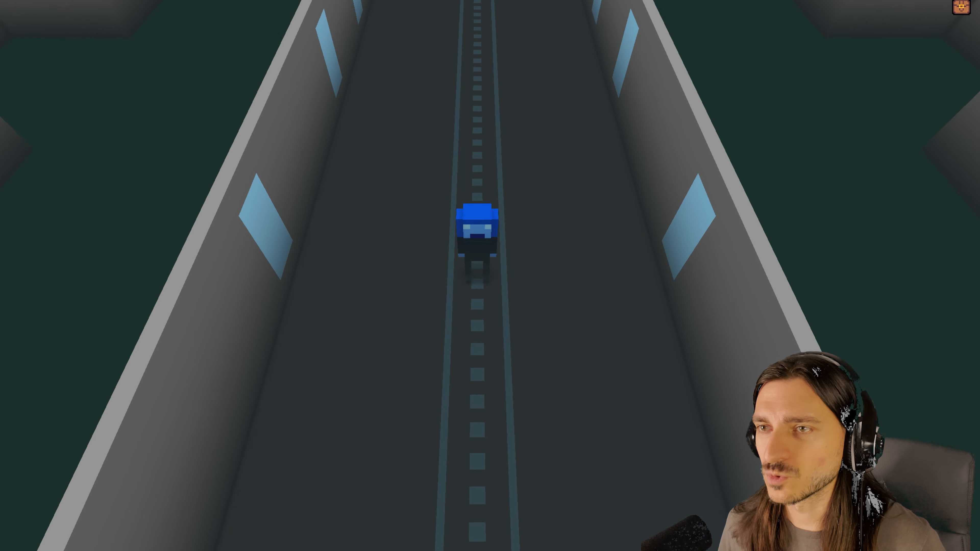
key(s)
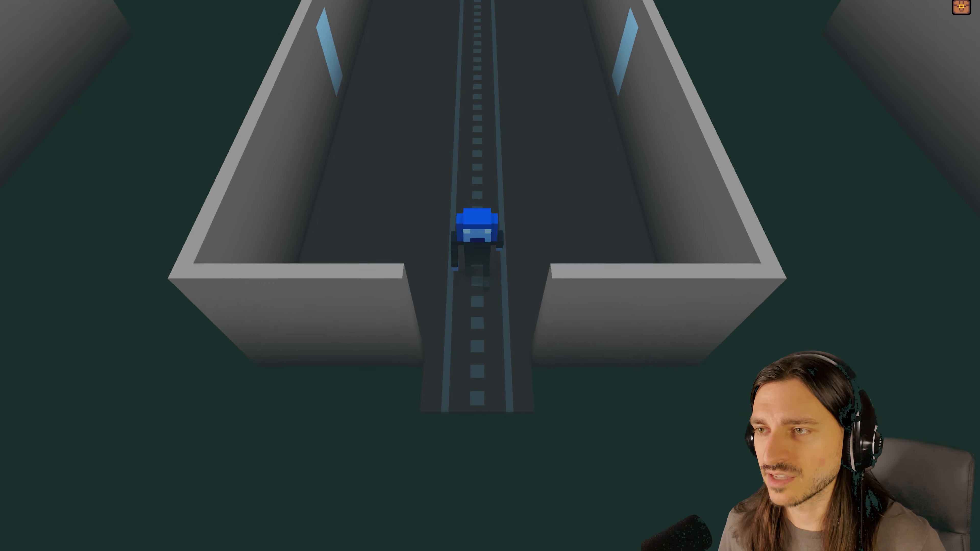
key(s)
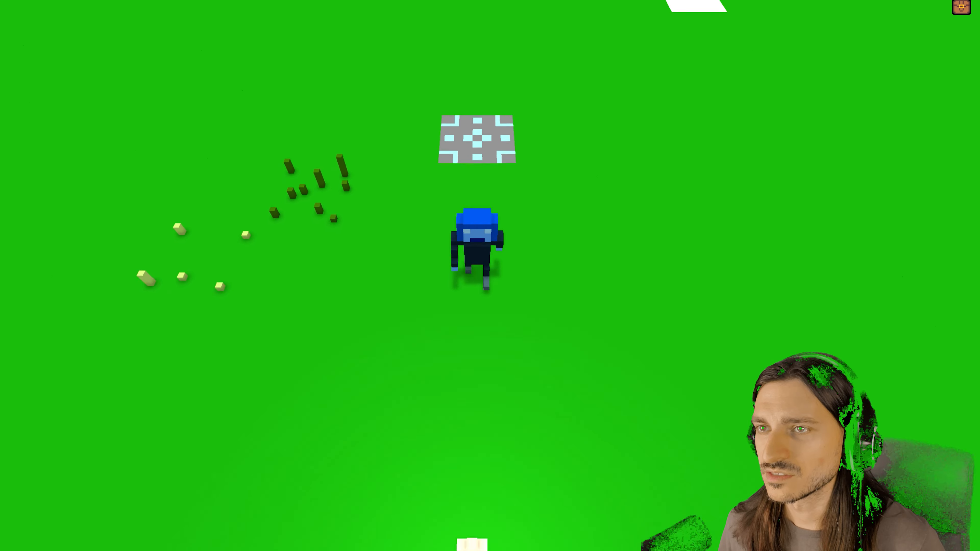
key(d)
key(s)
key(a)
key(grave)
key(a)
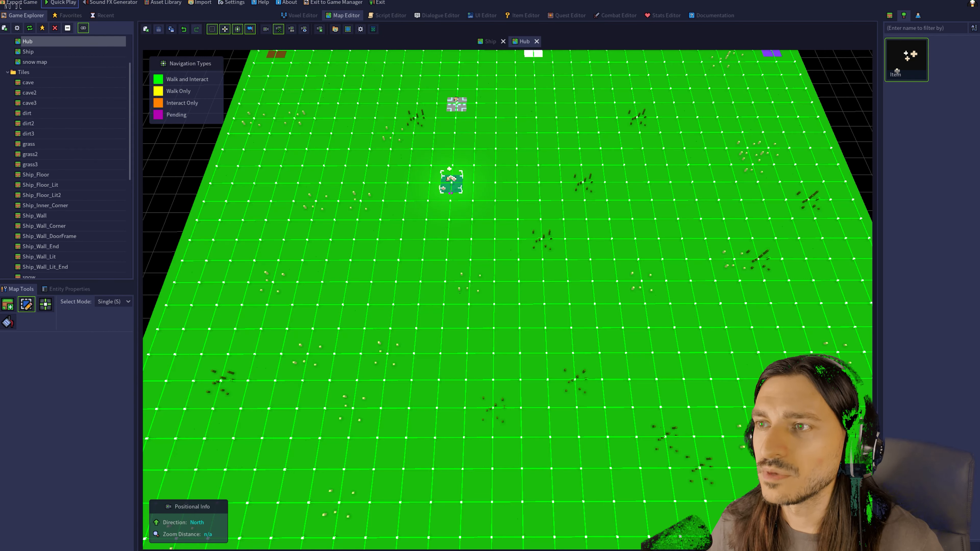
- Open the properties of the selected item entity on the Hub map and examine the item's animation and placement from several angles
right_click(449, 178)
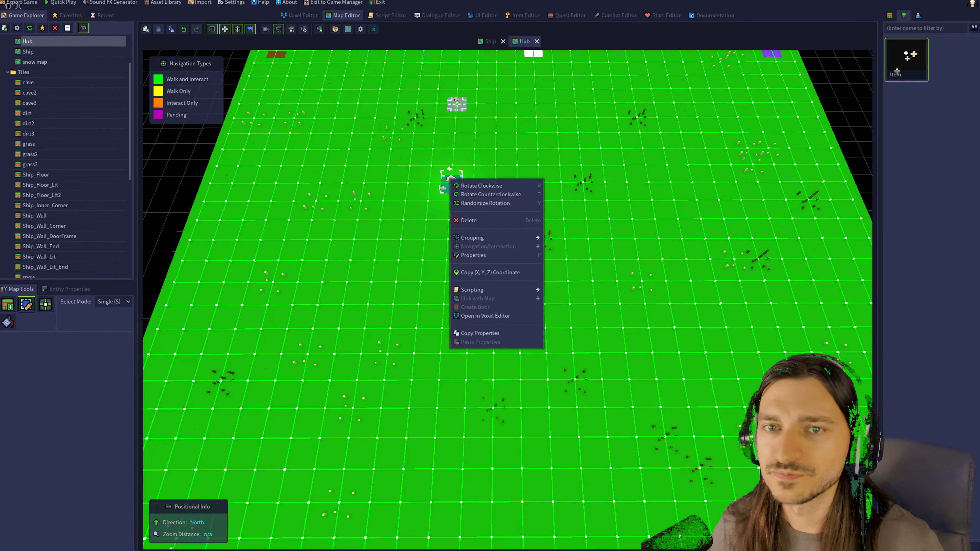
key(p)
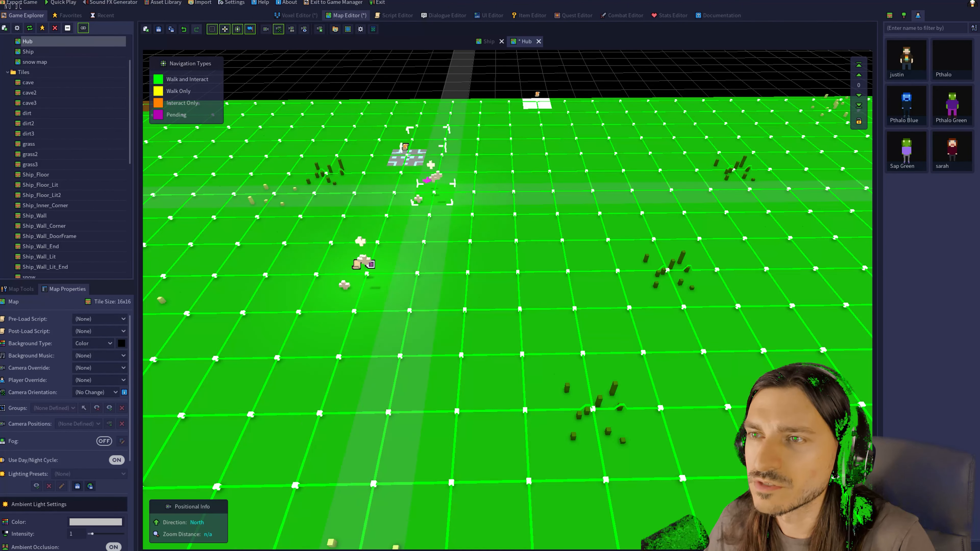
scroll(434, 174, up, 5)
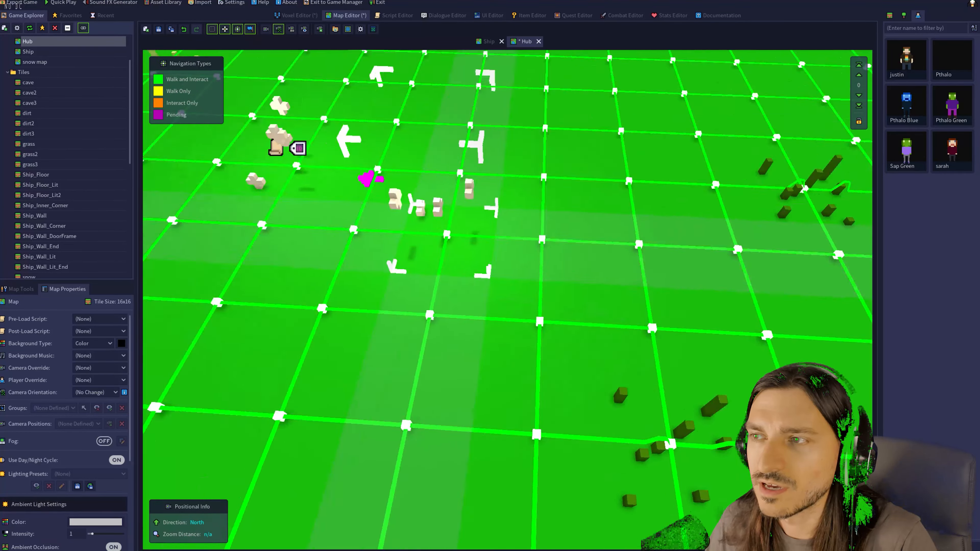
right_drag(507, 300, 455, 231)
scroll(508, 300, down, 5)
scroll(507, 299, up, 4)
right_drag(507, 299, 579, 366)
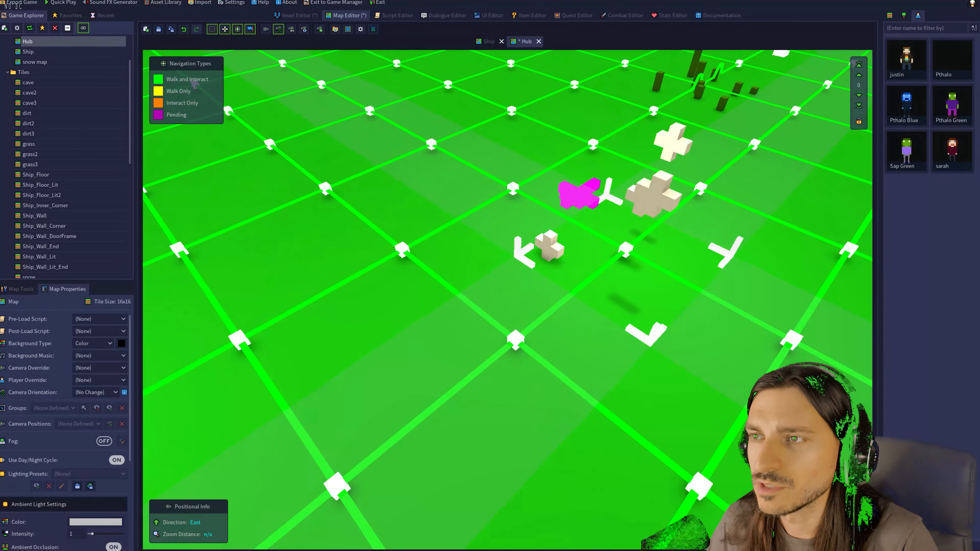
scroll(508, 300, down, 5)
right_drag(507, 299, 421, 316)
scroll(507, 300, up, 5)
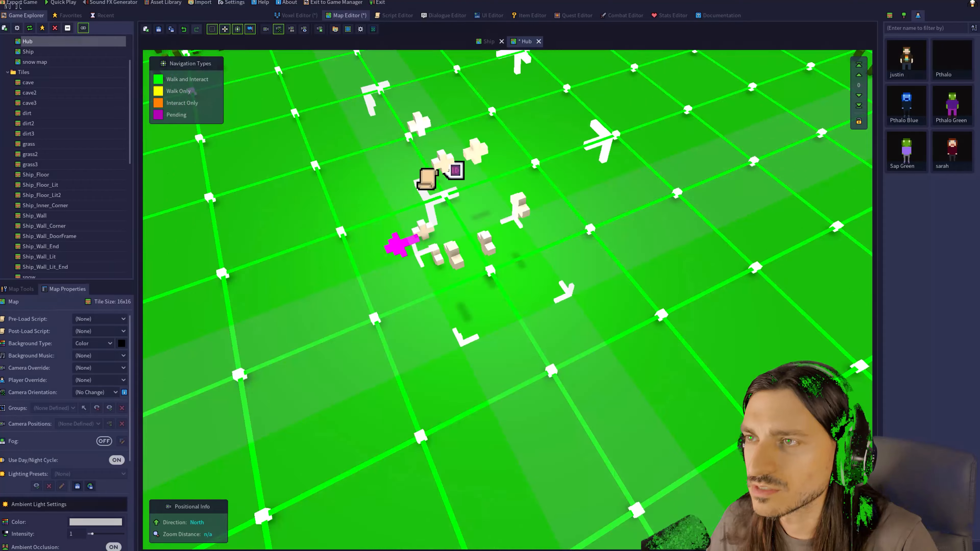
scroll(508, 300, down, 5)
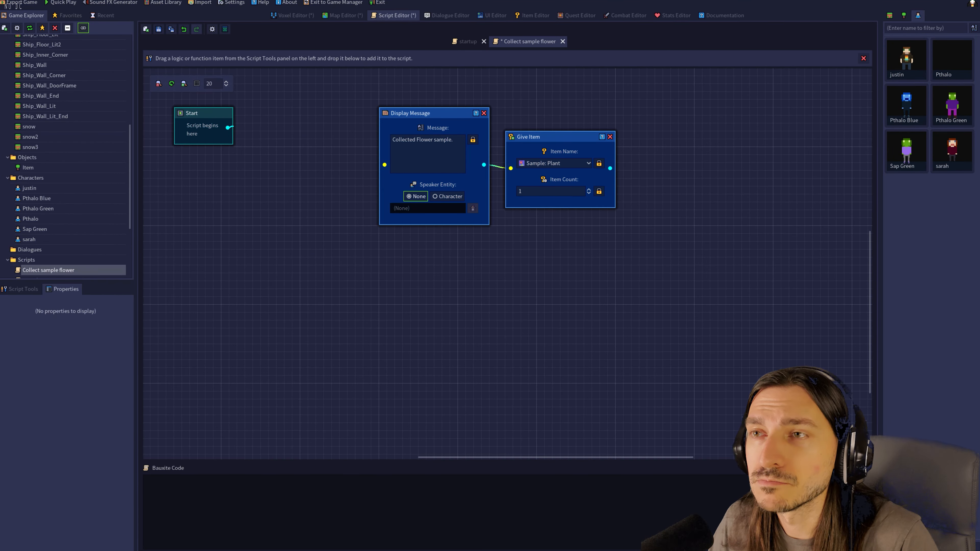
- Connect Start directly to Display Message in the Collect sample flower script and move the Display Message and Give Item nodes closer to Start
drag(231, 127, 384, 164)
drag(424, 112, 299, 113)
drag(548, 137, 430, 114)
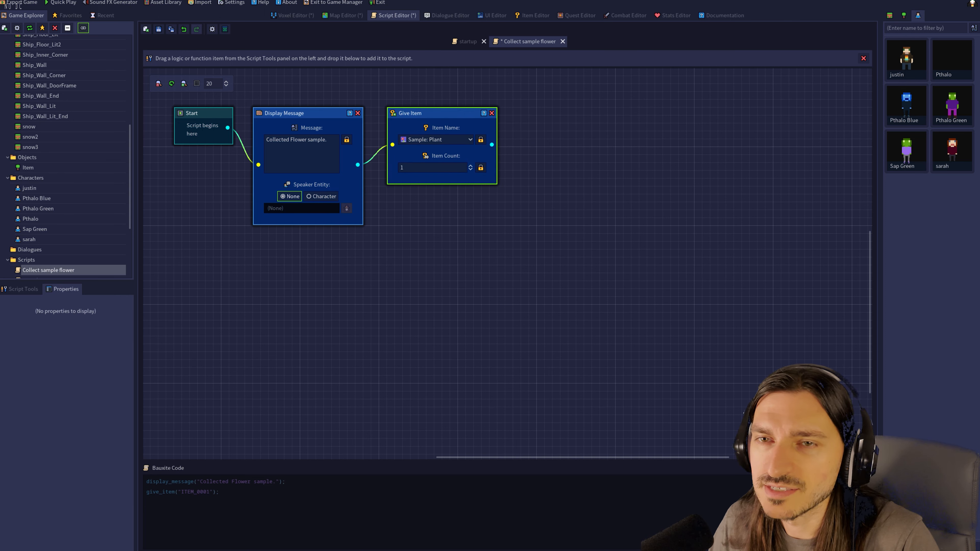
- Add a Remove Entity node targeting self after Give Item, and save the script and the Item object
click(23, 290)
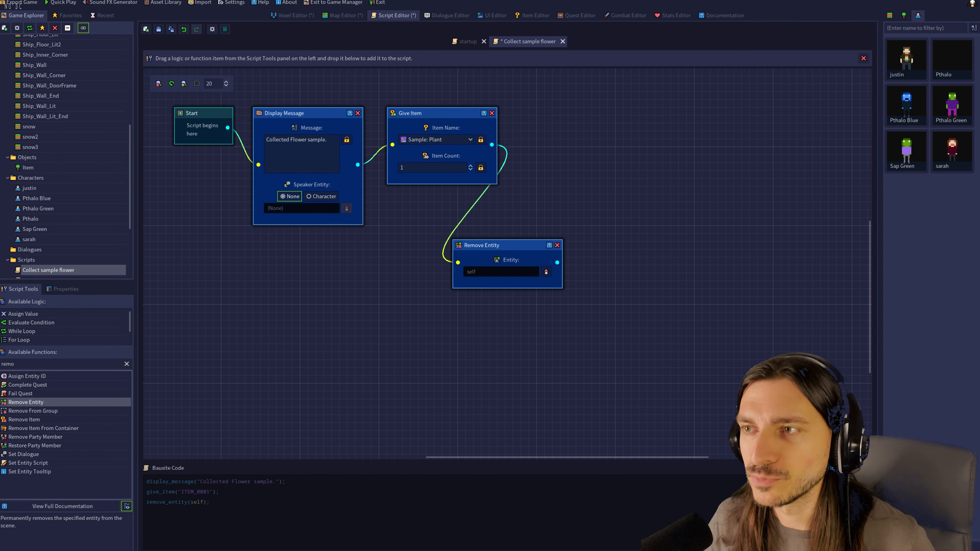
drag(482, 245, 552, 137)
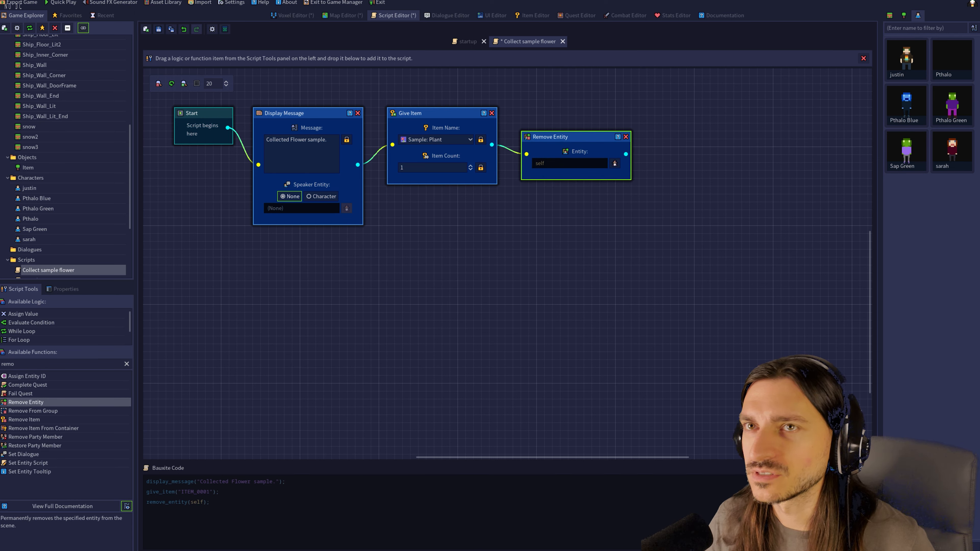
key(ctrl+s)
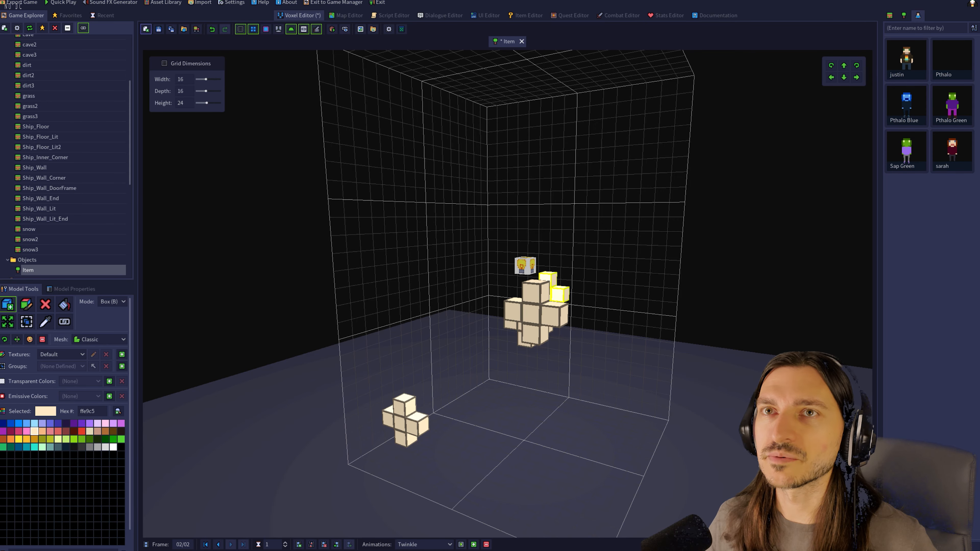
key(ctrl+s)
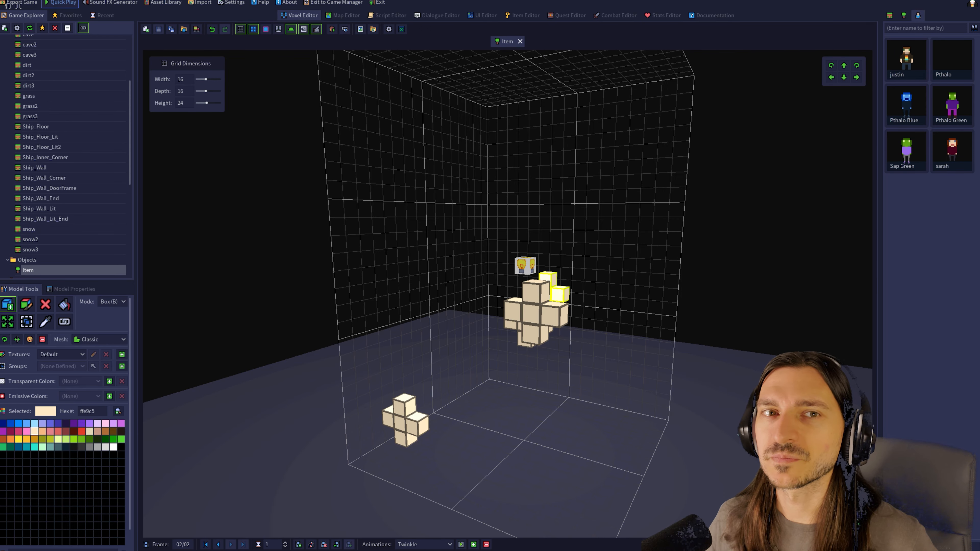
- Play-test the game again, walking from the ship to the twinkling item on the Hub map and interacting with it to collect the sample
click(60, 3)
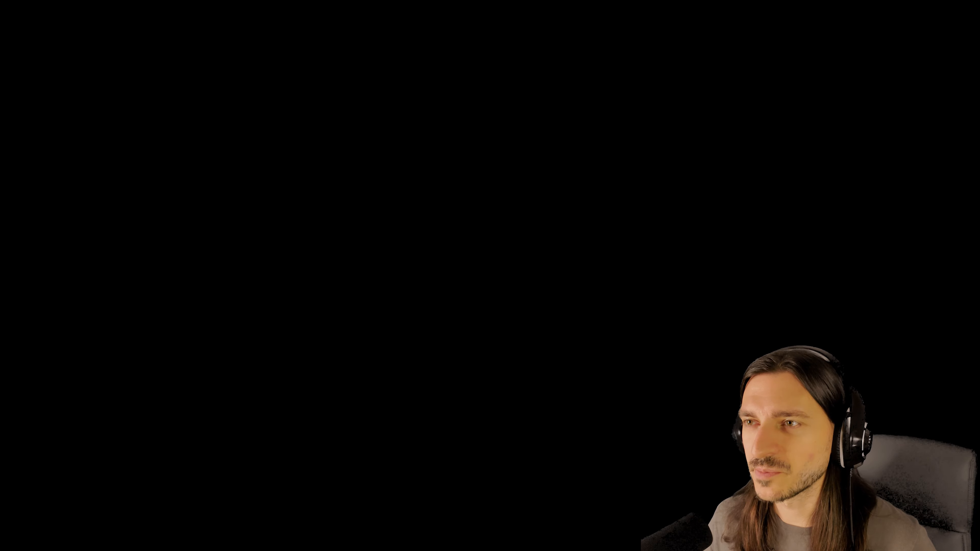
key(w)
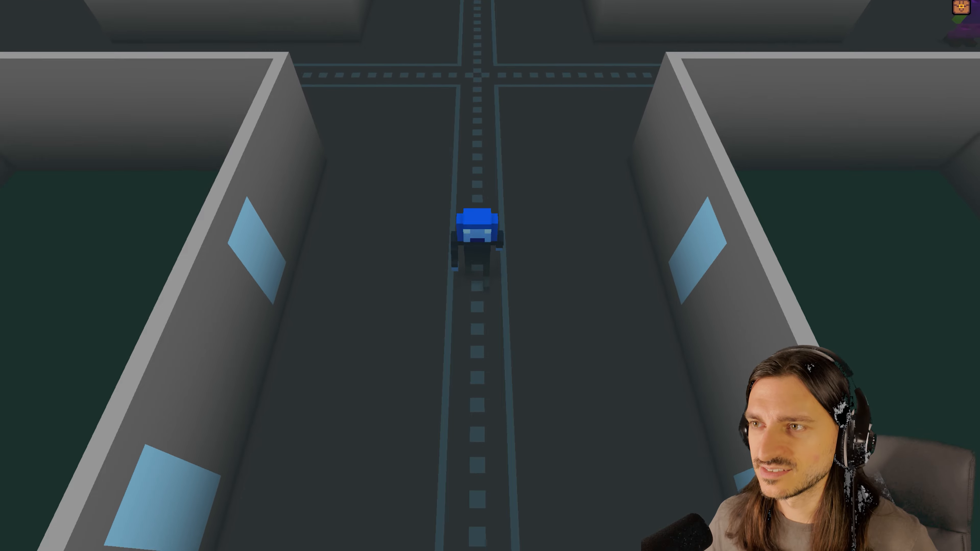
key(a)
key(w)
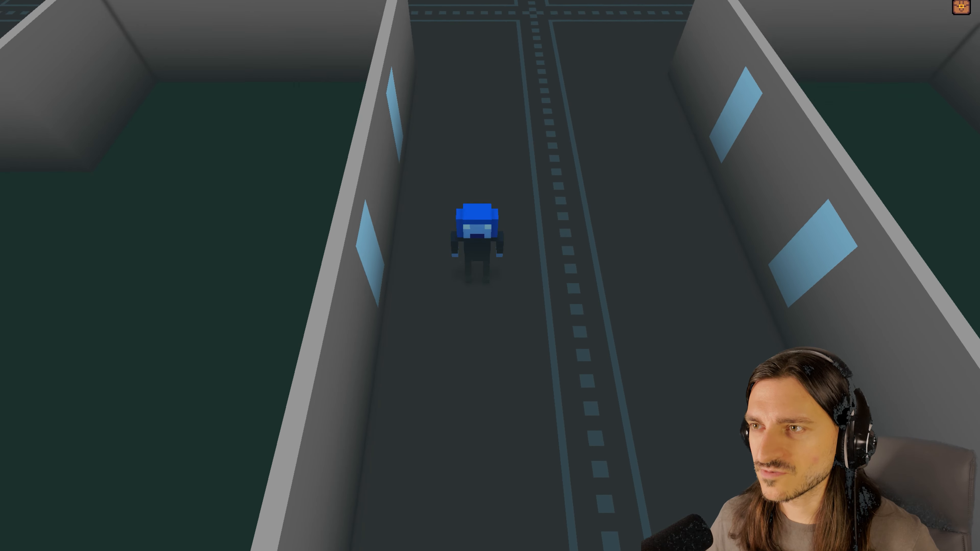
key(s)
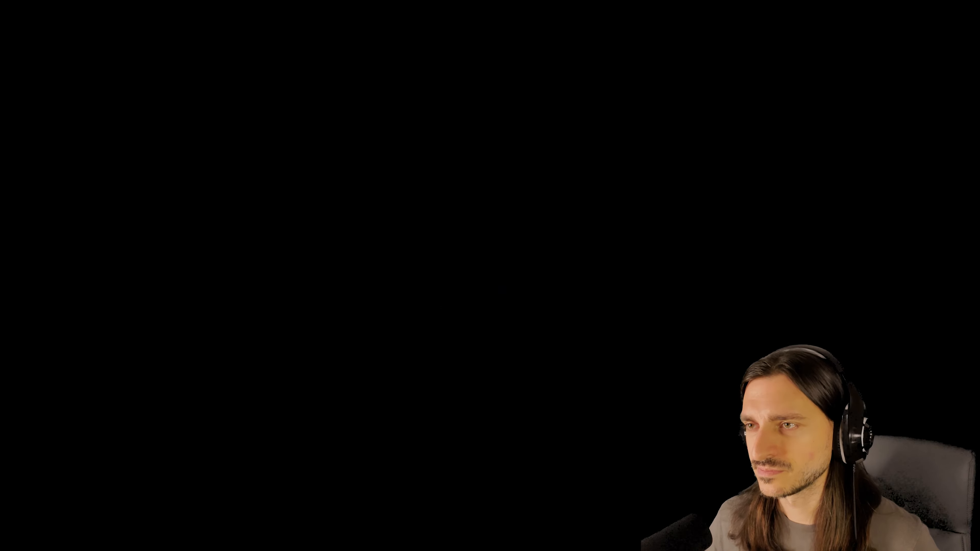
key(s)
key(s)
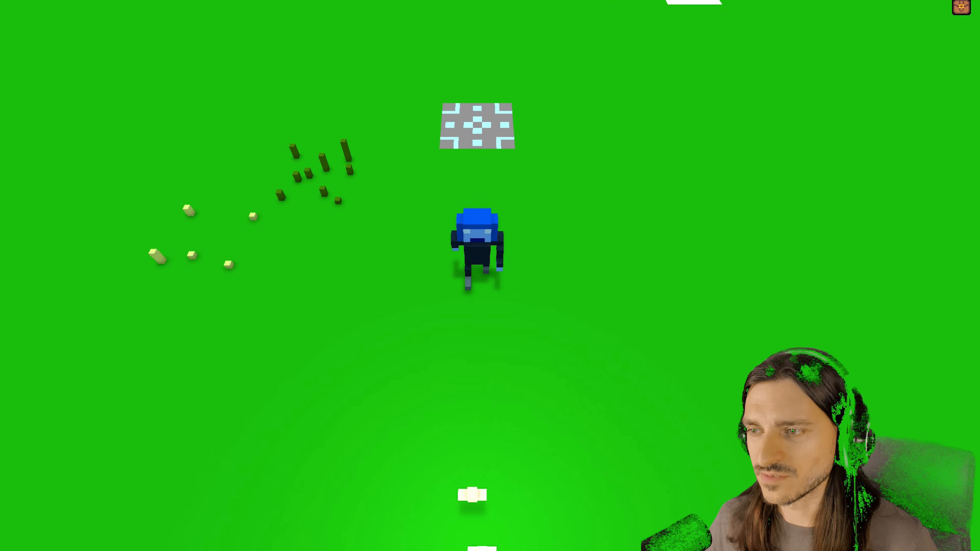
key(s)
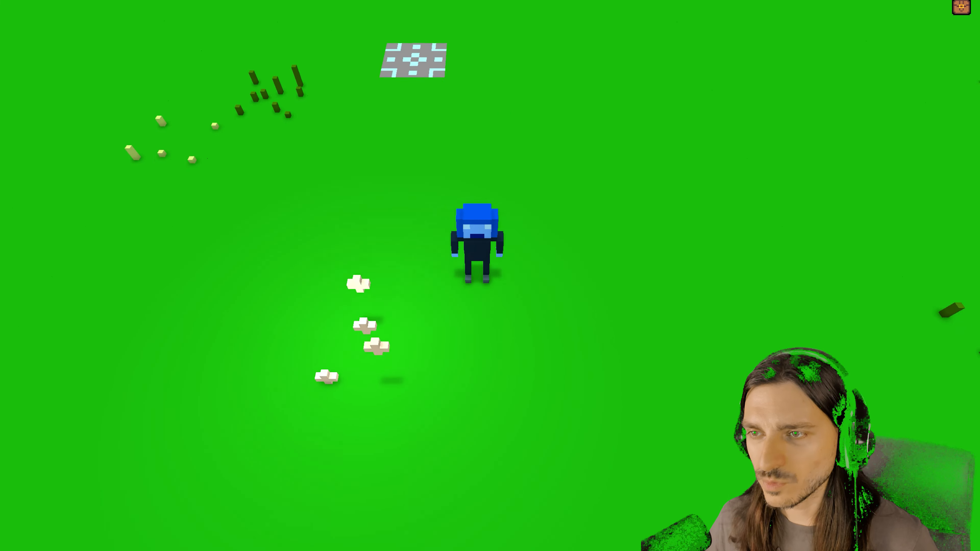
key(a)
key(e)
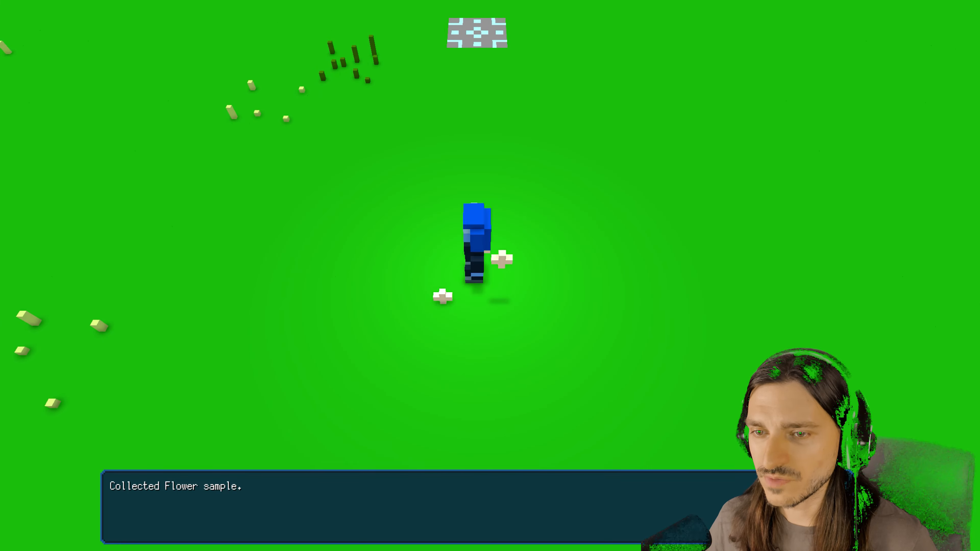
key(grave)
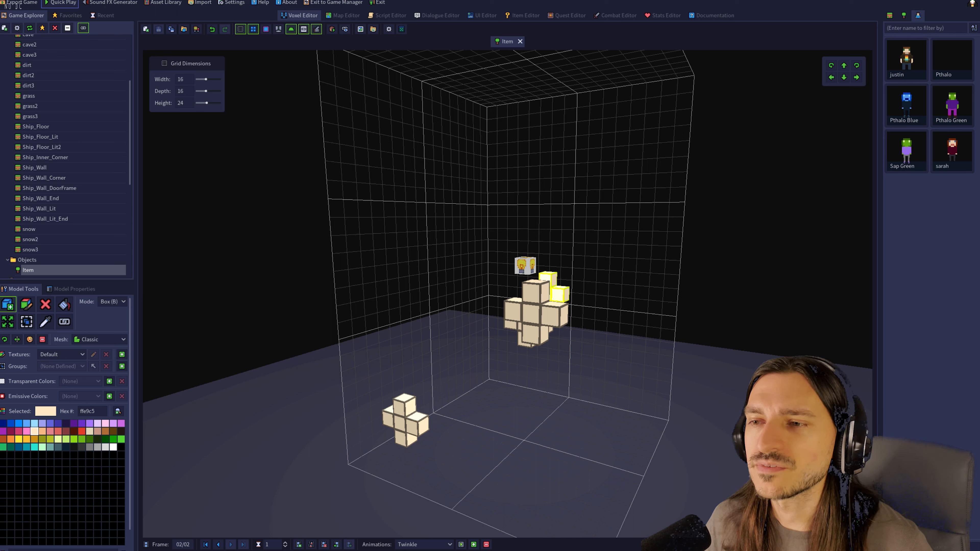
- Copy the properties of the selected item entity on the Hub map
click(342, 16)
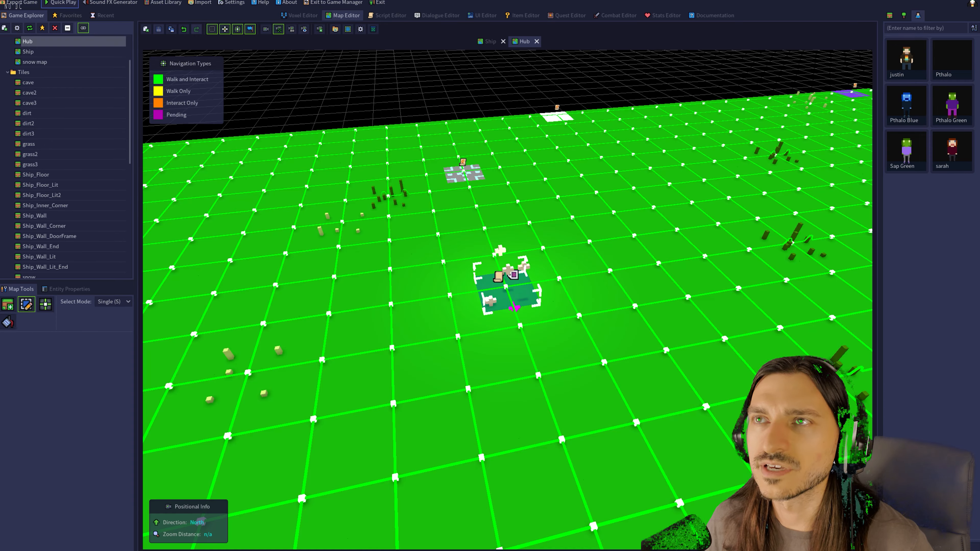
right_click(501, 289)
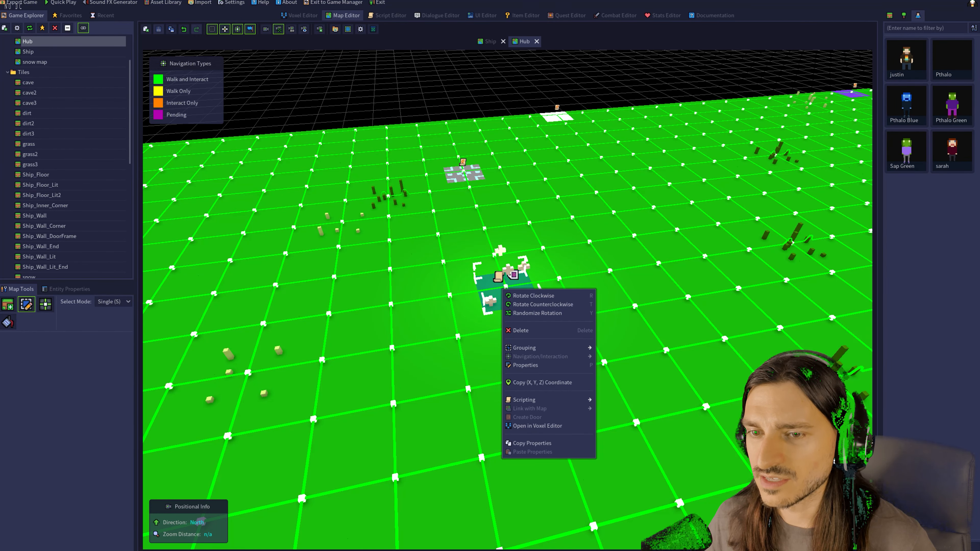
click(532, 444)
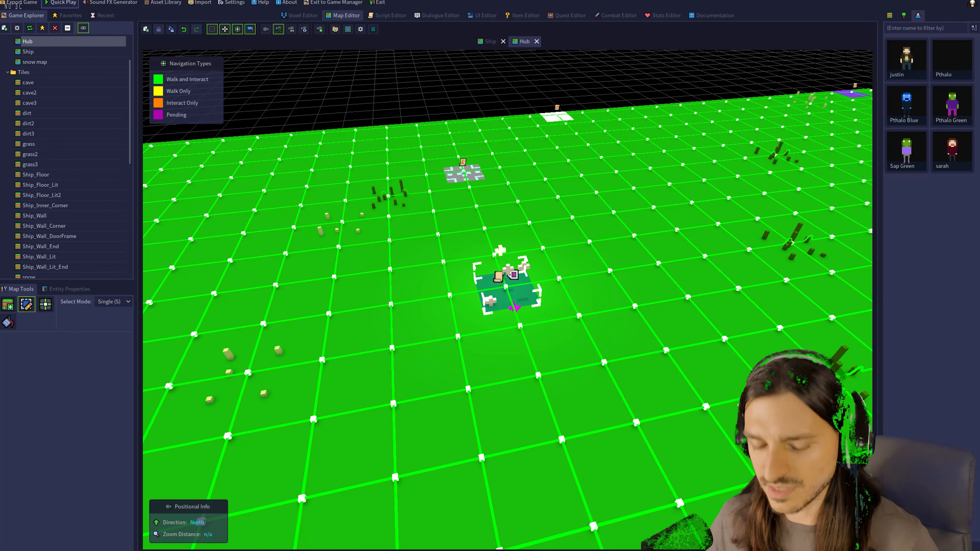